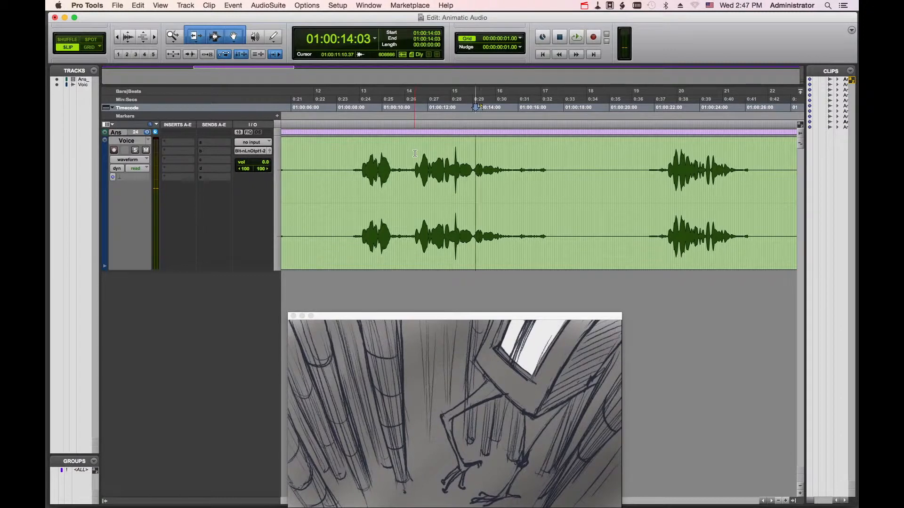
Step: Play and scrub the voice line from about 01:00:11 to listen to its peaks
{"action": "left_click", "coordinate": [414, 153]}
{"action": "key", "text": "space"}
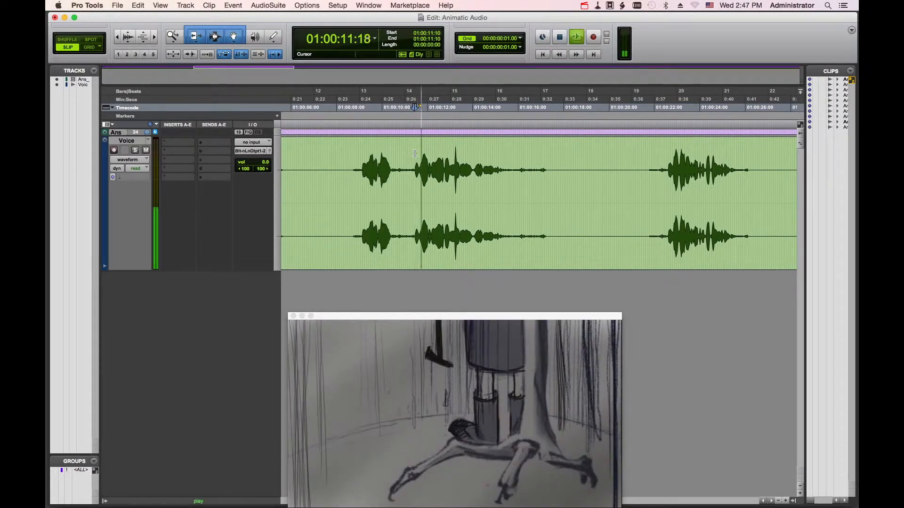
{"action": "key", "text": "space"}
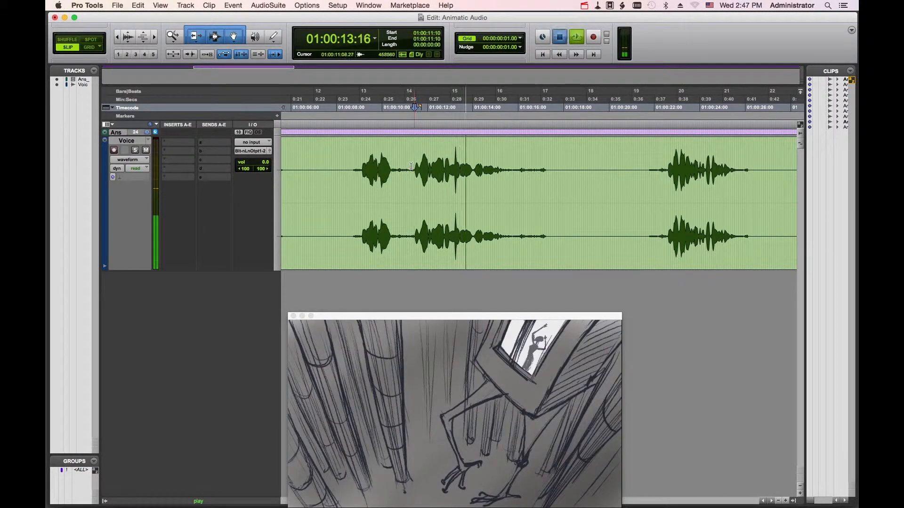
{"action": "left_click", "coordinate": [411, 164]}
{"action": "key", "text": "ctrl+4"}
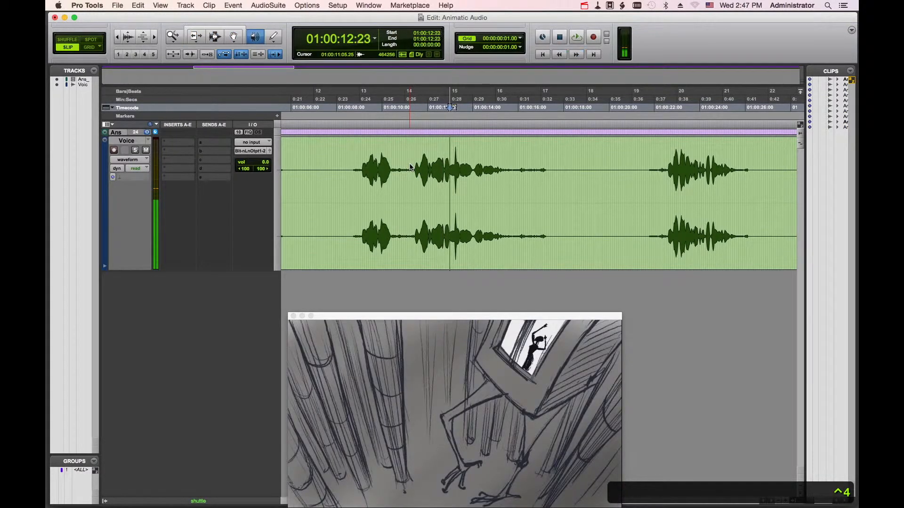
{"action": "key", "text": "space"}
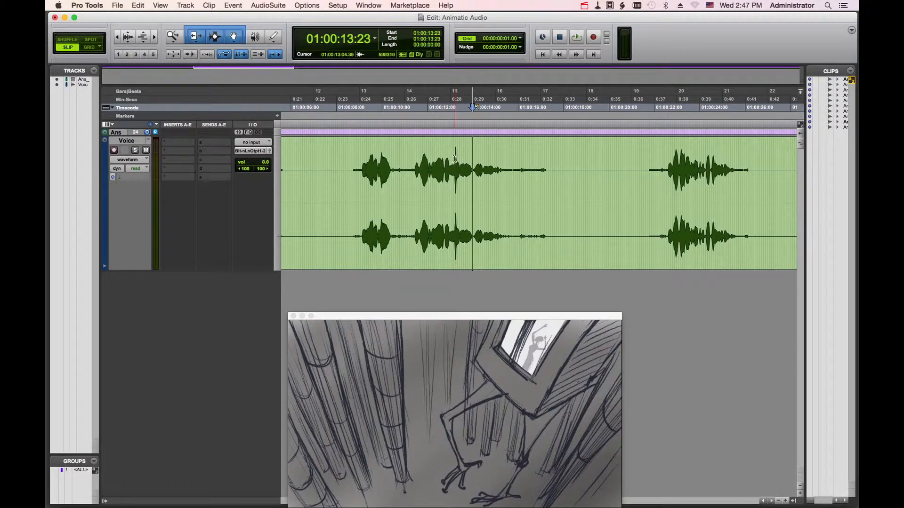
Step: Select the sharp spike in the Voice waveform from 01:00:13:04 to 01:00:13:08
{"action": "left_click_drag", "start_coordinate": [454, 159], "coordinate": [456, 159]}
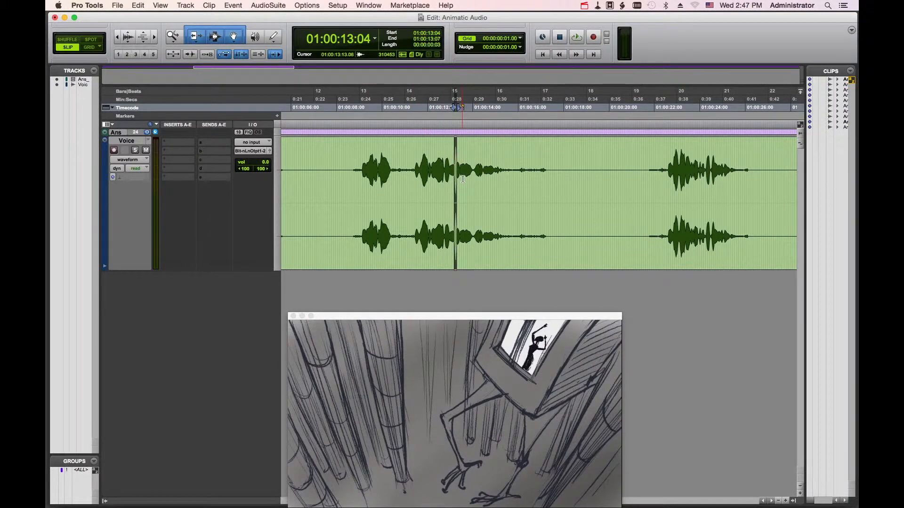
{"action": "key", "text": "super+]"}
{"action": "key", "text": "super+]"}
{"action": "key", "text": "super+]"}
{"action": "left_click", "coordinate": [501, 173]}
{"action": "left_click_drag", "start_coordinate": [537, 163], "coordinate": [566, 162]}
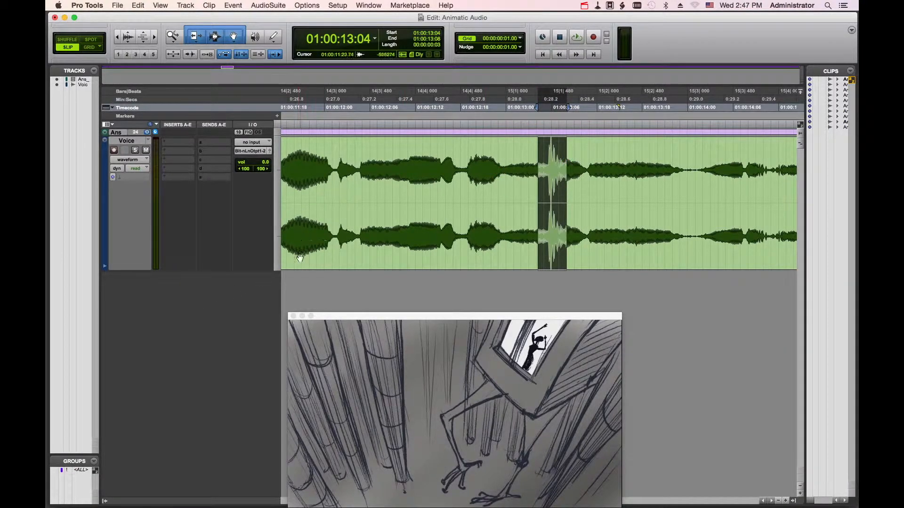
Step: Listen to short passages of the full voice clip at the start of its middle phrase group and at 01:01:29:10
{"action": "key", "text": "super+["}
{"action": "key", "text": "super+["}
{"action": "key", "text": "super+["}
{"action": "key", "text": "super+["}
{"action": "key", "text": "super+["}
{"action": "key", "text": "super+["}
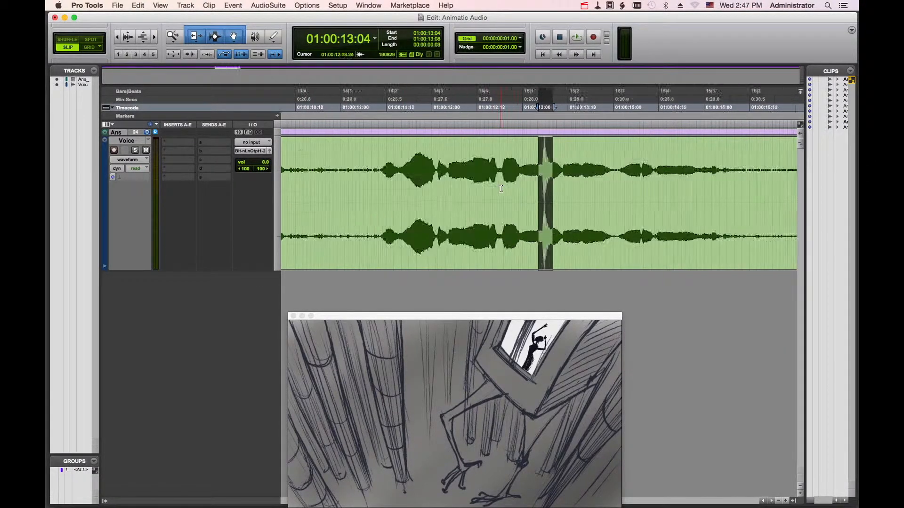
{"action": "left_click", "coordinate": [458, 169]}
{"action": "key", "text": "space"}
{"action": "key", "text": "space"}
{"action": "left_click", "coordinate": [578, 166]}
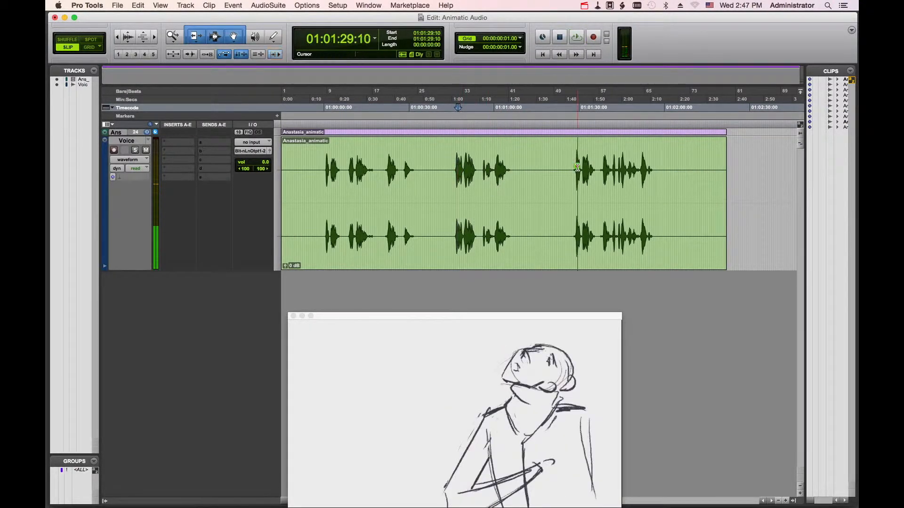
{"action": "key", "text": "space"}
{"action": "key", "text": "space"}
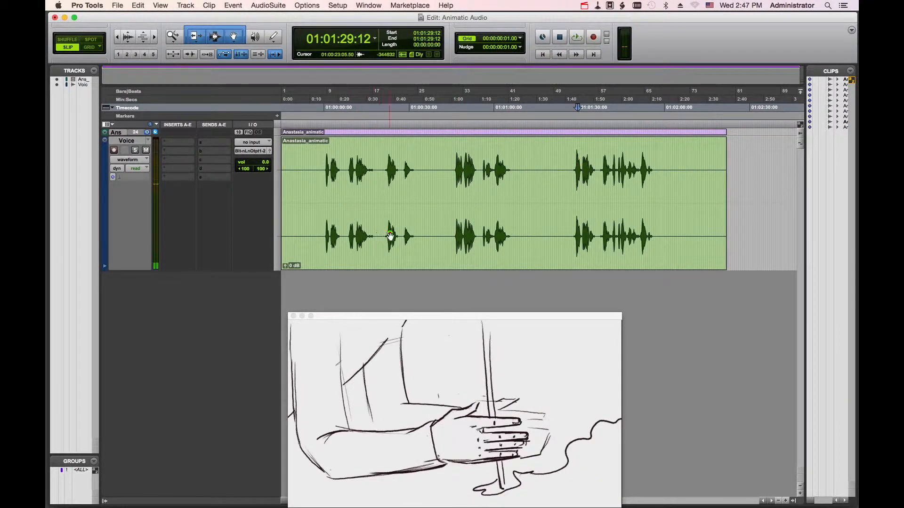
{"action": "left_click", "coordinate": [387, 234]}
{"action": "left_click", "coordinate": [747, 179]}
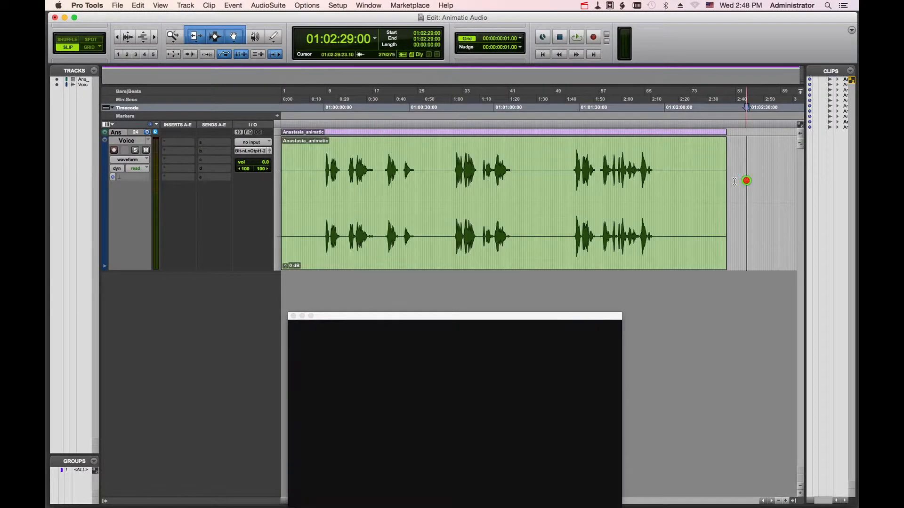
Step: Select the entire Anastasia_animatic clip and open the EQ3 7-Band AudioSuite plug-in, placing its window below the waveform
{"action": "double_click", "coordinate": [420, 155]}
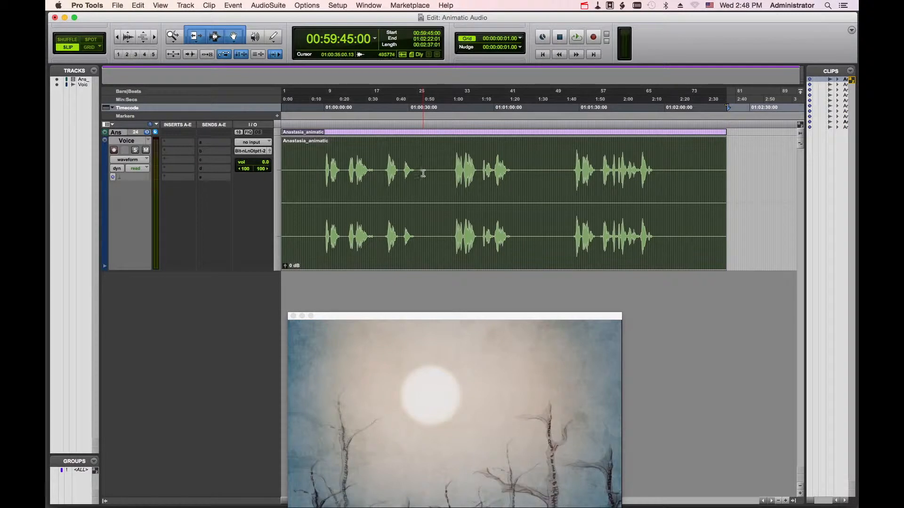
{"action": "left_click", "coordinate": [761, 202]}
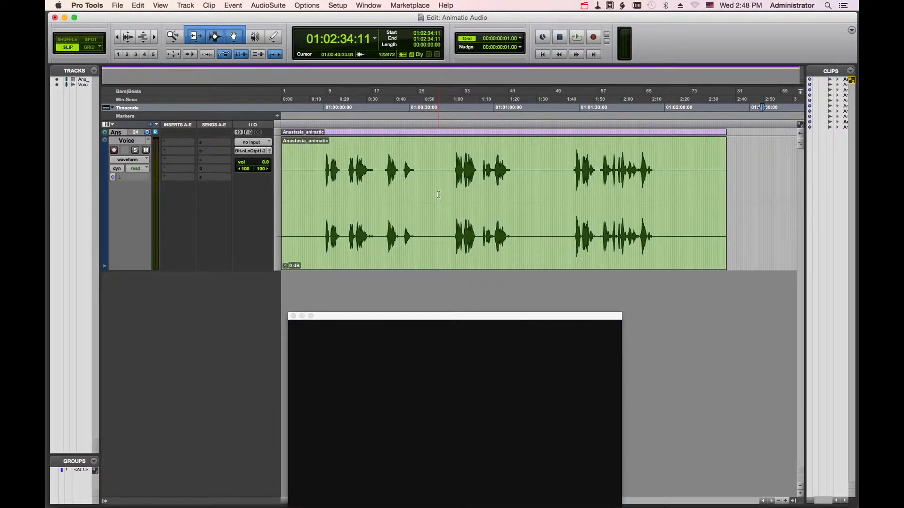
{"action": "left_click", "coordinate": [439, 228]}
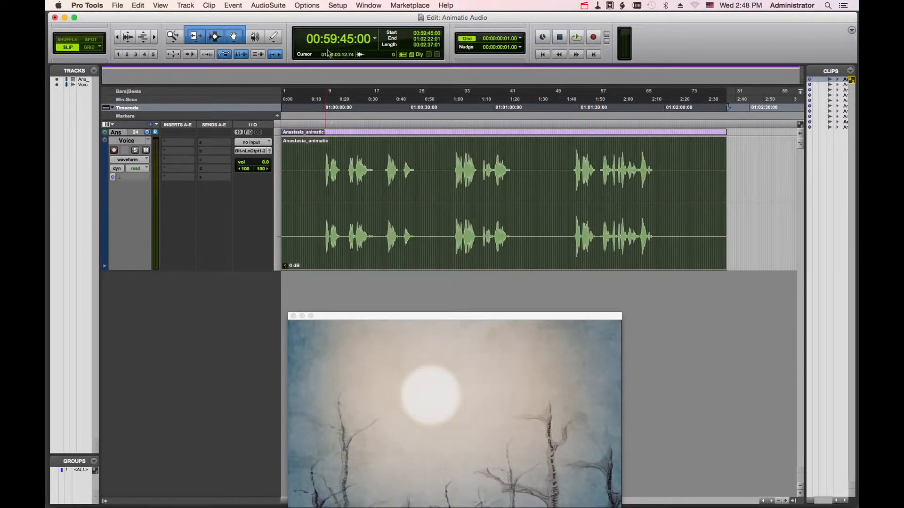
{"action": "left_click", "coordinate": [265, 5]}
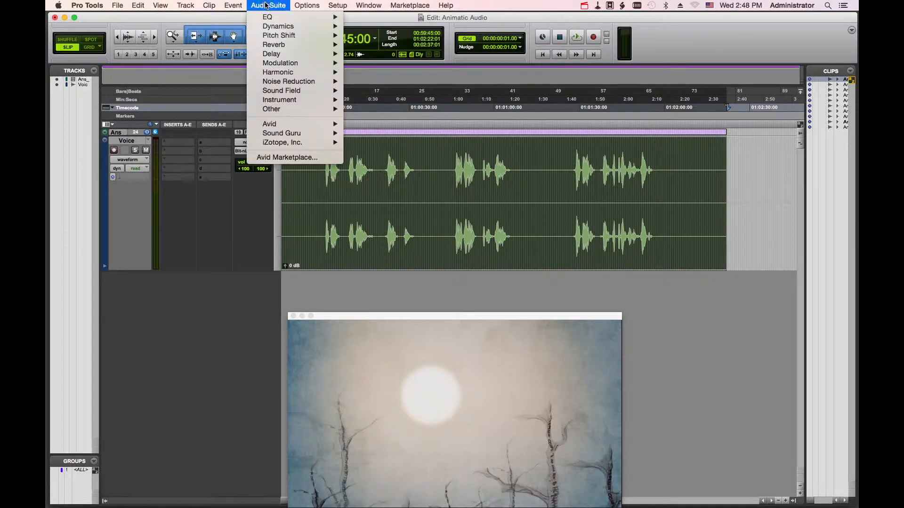
{"action": "mouse_move", "coordinate": [273, 17]}
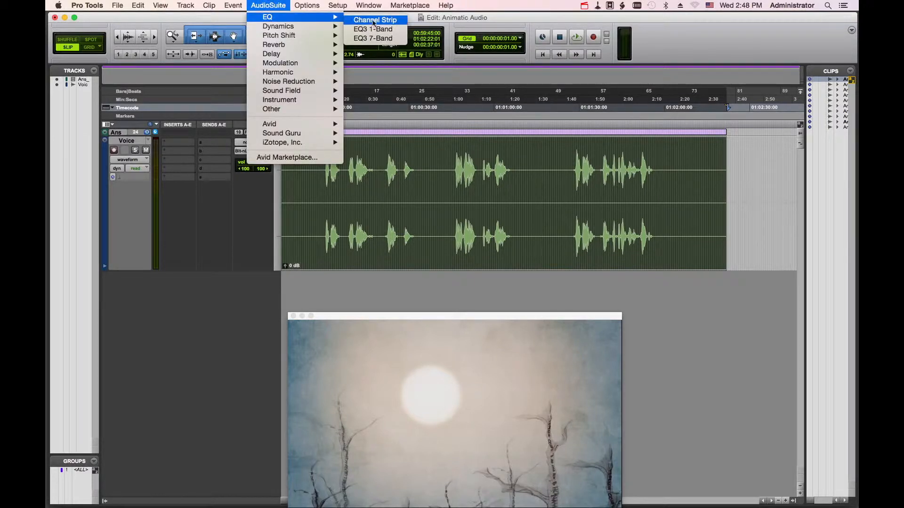
{"action": "left_click", "coordinate": [394, 40]}
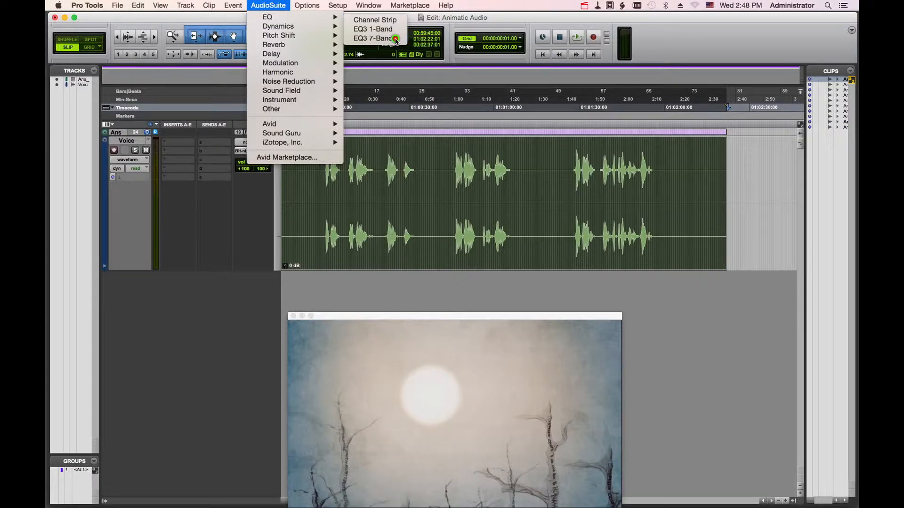
{"action": "left_click_drag", "start_coordinate": [418, 16], "coordinate": [342, 273]}
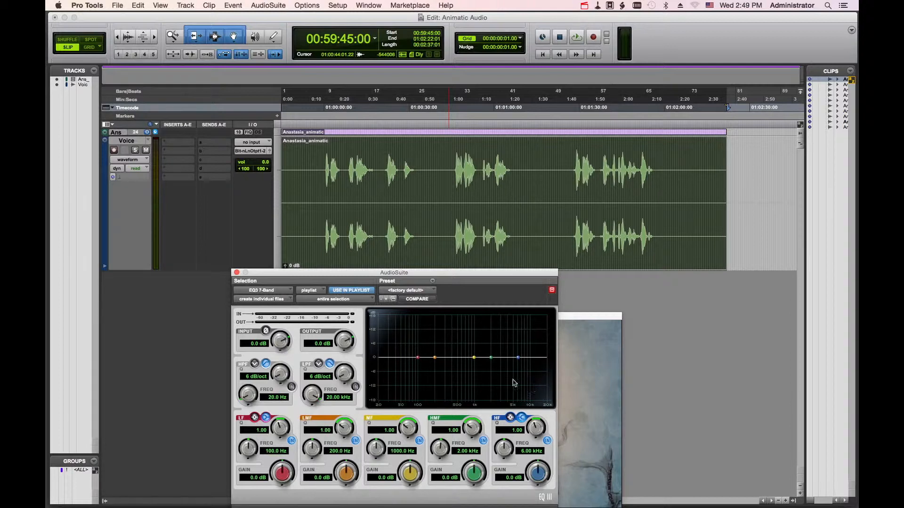
{"action": "left_click_drag", "start_coordinate": [387, 275], "coordinate": [378, 267]}
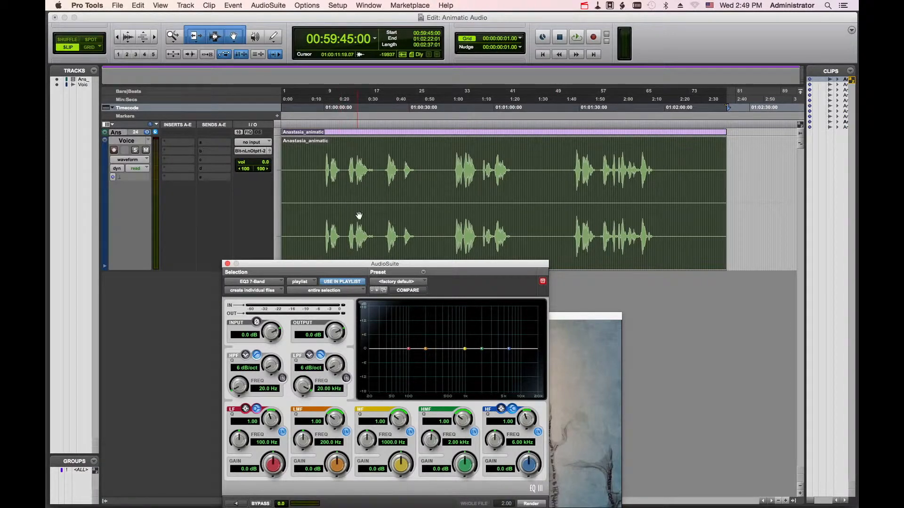
Step: Select the Voice passage from 01:00:12:10 to 01:00:14:02 and move the EQ window clear of the video picture
{"action": "key", "text": "super+bracketright"}
{"action": "key", "text": "super+bracketright"}
{"action": "key", "text": "super+bracketright"}
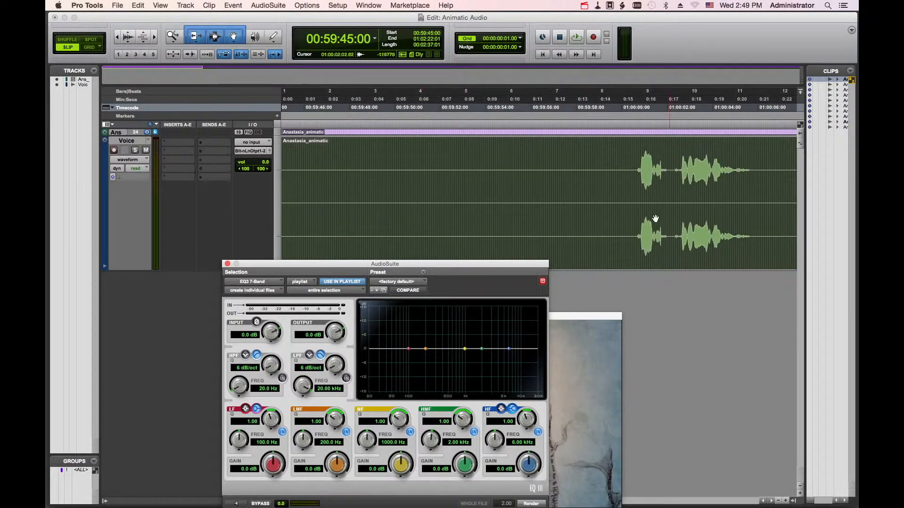
{"action": "scroll", "coordinate": [655, 213], "scroll_direction": "right", "scroll_amount": 10}
{"action": "left_click_drag", "start_coordinate": [385, 162], "coordinate": [403, 163]}
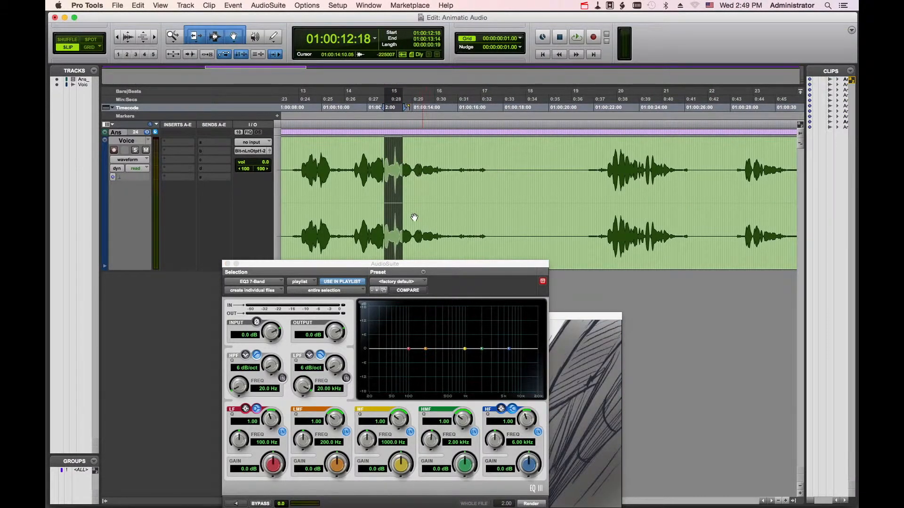
{"action": "left_click_drag", "start_coordinate": [352, 167], "coordinate": [415, 167]}
{"action": "left_click", "coordinate": [377, 167]}
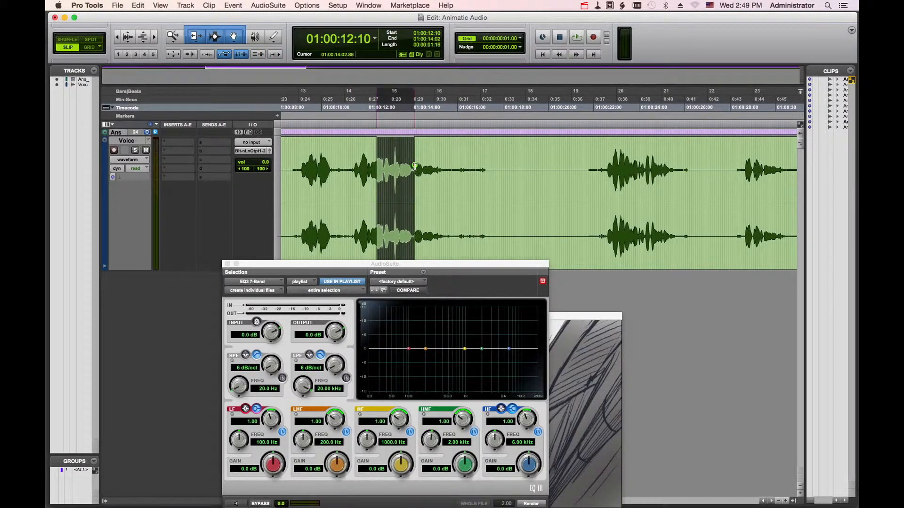
{"action": "left_click_drag", "start_coordinate": [321, 270], "coordinate": [528, 18]}
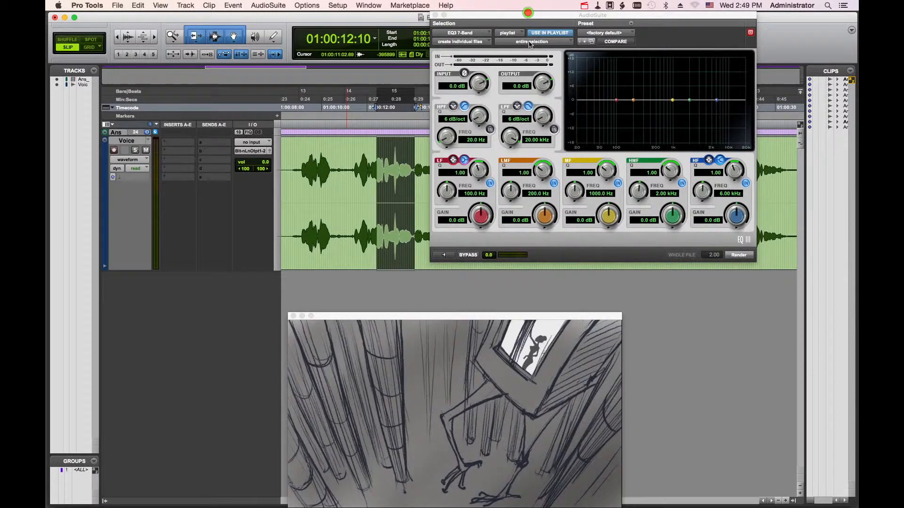
Step: With the EQ bypassed, try an LMF cut of about 3.4 dB near 177.5 Hz, and reset the band to default
{"action": "left_click", "coordinate": [450, 255]}
{"action": "left_click", "coordinate": [450, 255]}
{"action": "left_click", "coordinate": [468, 256]}
{"action": "left_click", "coordinate": [638, 94]}
{"action": "left_click", "coordinate": [651, 102]}
{"action": "mouse_move", "coordinate": [641, 103]}
{"action": "left_mouse_down"}
{"action": "mouse_move", "coordinate": [648, 58]}
{"action": "mouse_move", "coordinate": [646, 102]}
{"action": "mouse_move", "coordinate": [631, 111]}
{"action": "left_mouse_up"}
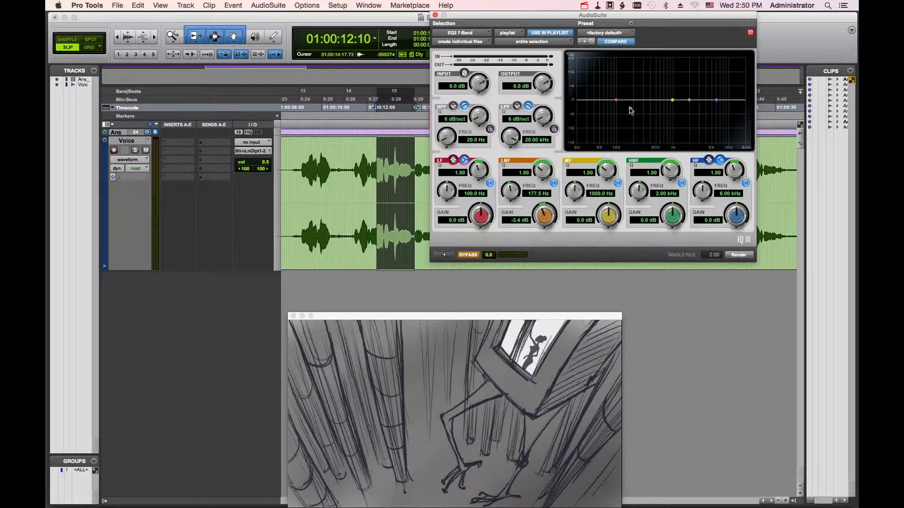
{"action": "left_click", "coordinate": [631, 110], "text": "alt"}
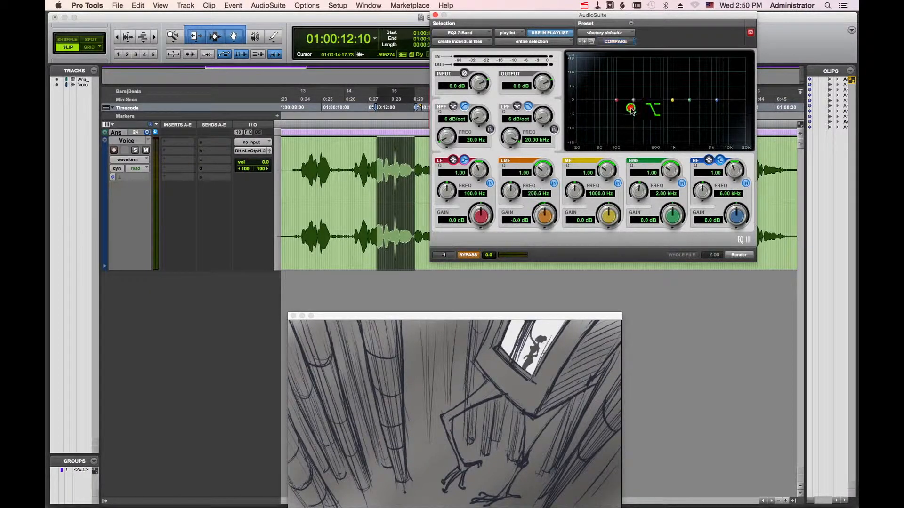
Step: Switch the EQ bypass on and off, leave it off, and preview the selected passage without EQ changes
{"action": "left_click", "coordinate": [472, 258]}
{"action": "left_click", "coordinate": [472, 257]}
{"action": "left_click", "coordinate": [470, 257]}
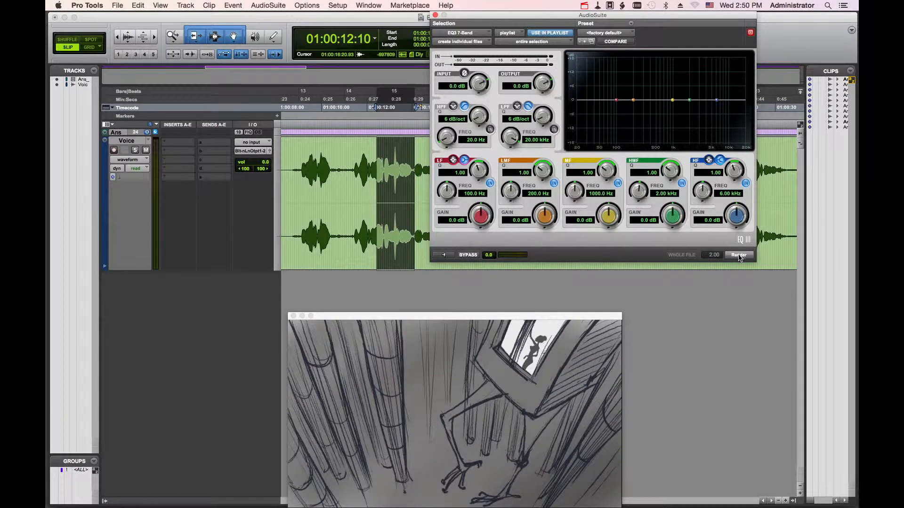
{"action": "left_click", "coordinate": [442, 256]}
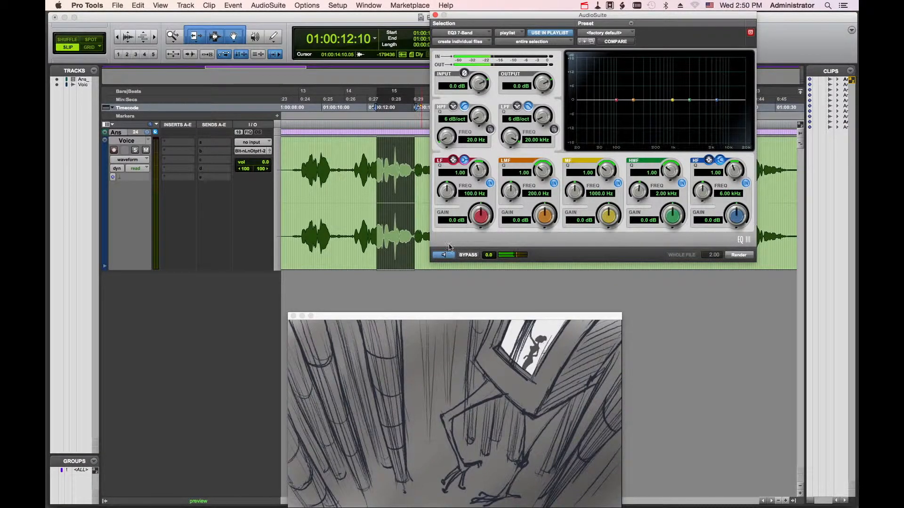
{"action": "left_click", "coordinate": [443, 256]}
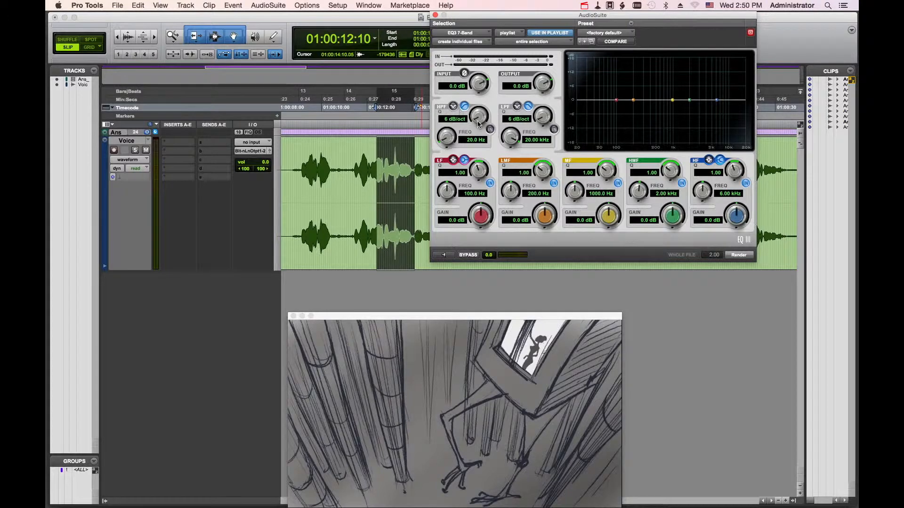
Step: Enable the high-pass filter with a cutoff of about 47 Hz and a 12 dB/oct slope
{"action": "left_click", "coordinate": [490, 130]}
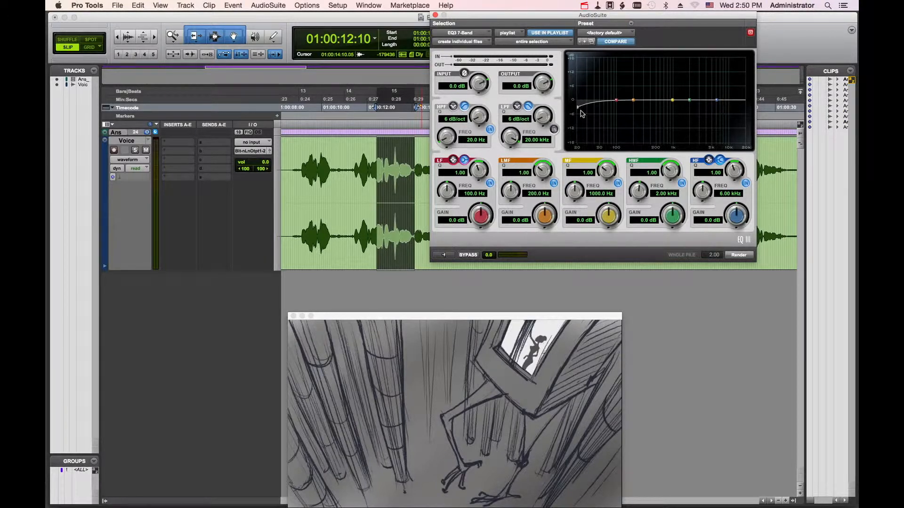
{"action": "left_click_drag", "start_coordinate": [578, 109], "coordinate": [601, 106]}
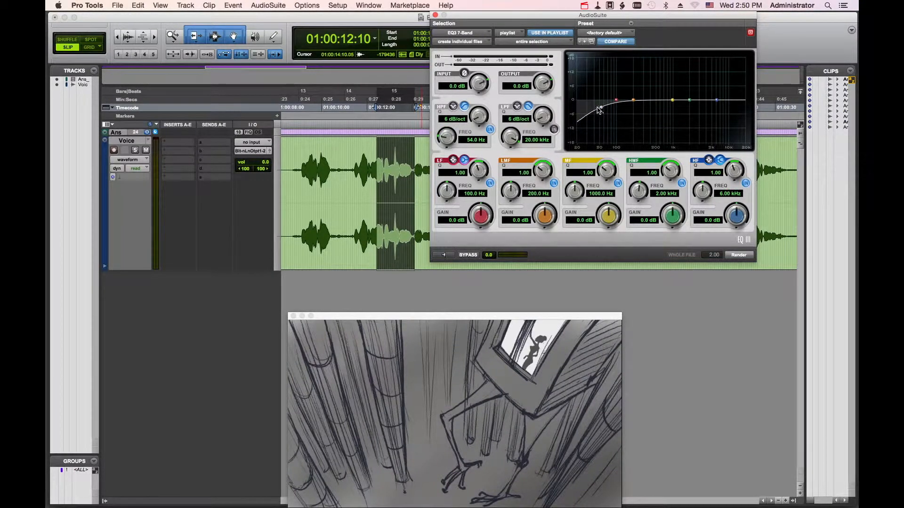
{"action": "left_click_drag", "start_coordinate": [484, 120], "coordinate": [483, 73]}
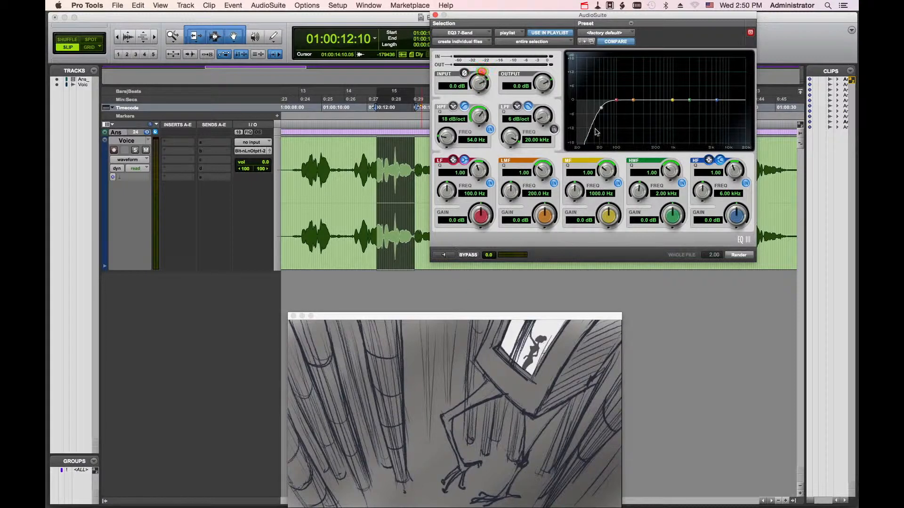
{"action": "mouse_move", "coordinate": [601, 108]}
{"action": "left_mouse_down"}
{"action": "mouse_move", "coordinate": [614, 106]}
{"action": "mouse_move", "coordinate": [597, 112]}
{"action": "left_mouse_up"}
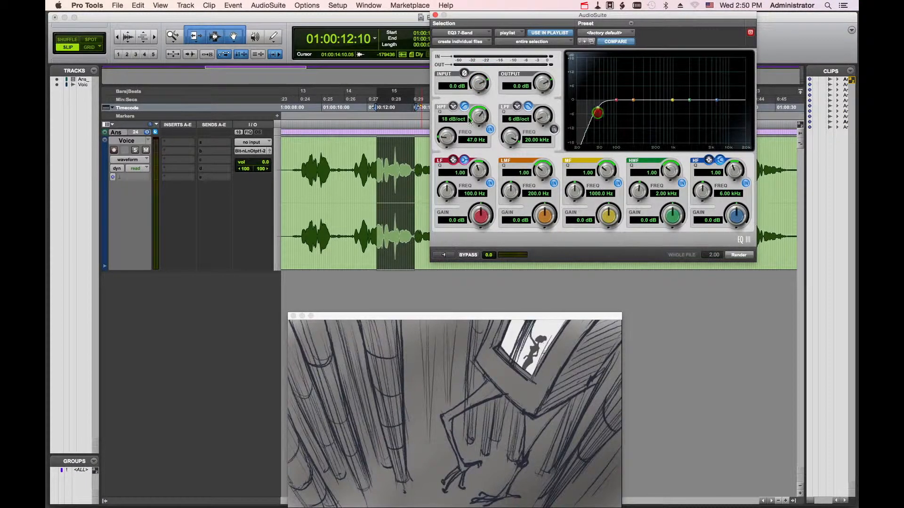
{"action": "left_click_drag", "start_coordinate": [477, 110], "coordinate": [468, 146]}
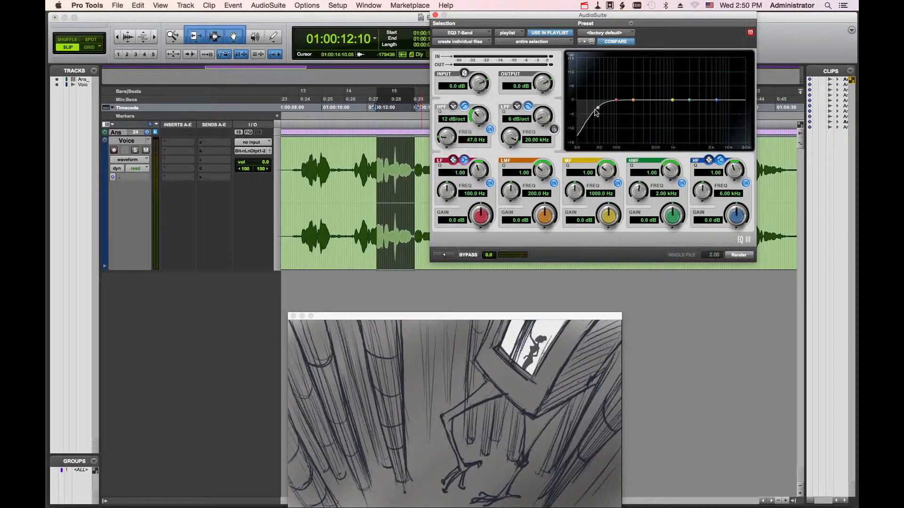
Step: While previewing the selection, sweep the high-pass cutoff up to about 181.1 Hz and set its slope to 18 dB/oct
{"action": "left_click_drag", "start_coordinate": [609, 110], "coordinate": [600, 108]}
{"action": "left_click_drag", "start_coordinate": [603, 109], "coordinate": [582, 115]}
{"action": "left_click", "coordinate": [442, 255]}
{"action": "left_click_drag", "start_coordinate": [584, 110], "coordinate": [630, 112]}
{"action": "left_click_drag", "start_coordinate": [485, 116], "coordinate": [486, 105]}
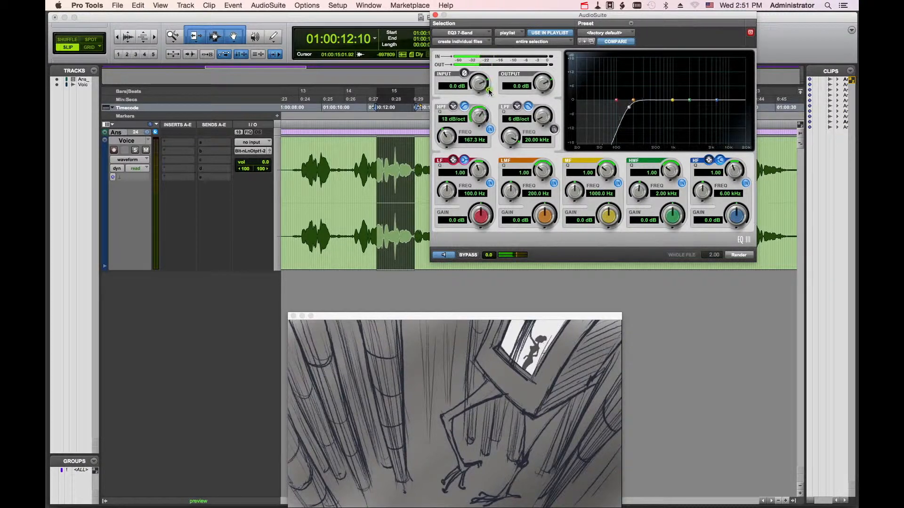
{"action": "mouse_move", "coordinate": [630, 110]}
{"action": "left_mouse_down"}
{"action": "mouse_move", "coordinate": [702, 110]}
{"action": "mouse_move", "coordinate": [604, 109]}
{"action": "mouse_move", "coordinate": [631, 108]}
{"action": "left_mouse_up"}
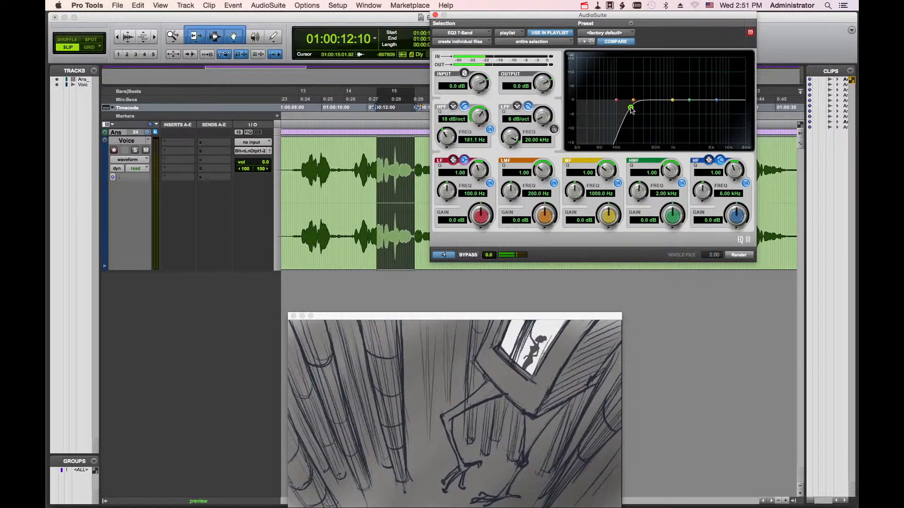
{"action": "left_click", "coordinate": [447, 255]}
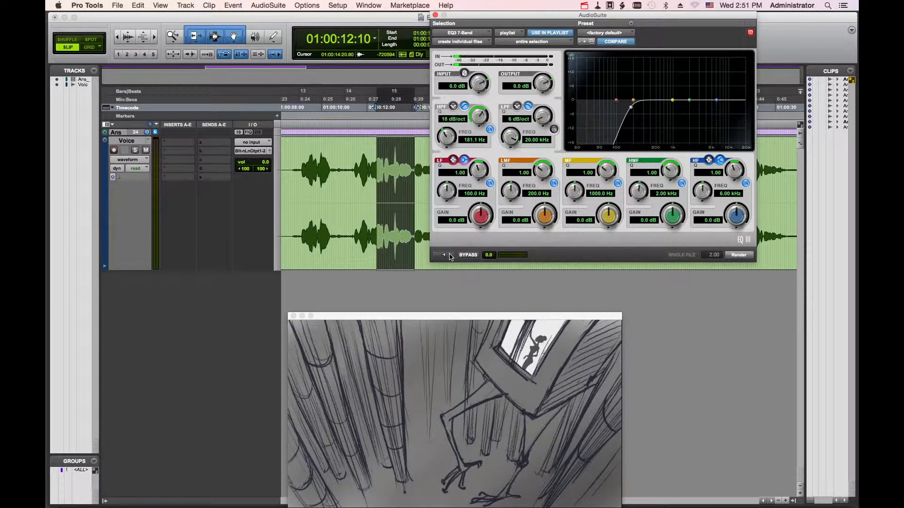
Step: Preview the selected passage with the high-pass filter, toggle the bypass on and off for comparison, and stop the preview
{"action": "left_click", "coordinate": [450, 255]}
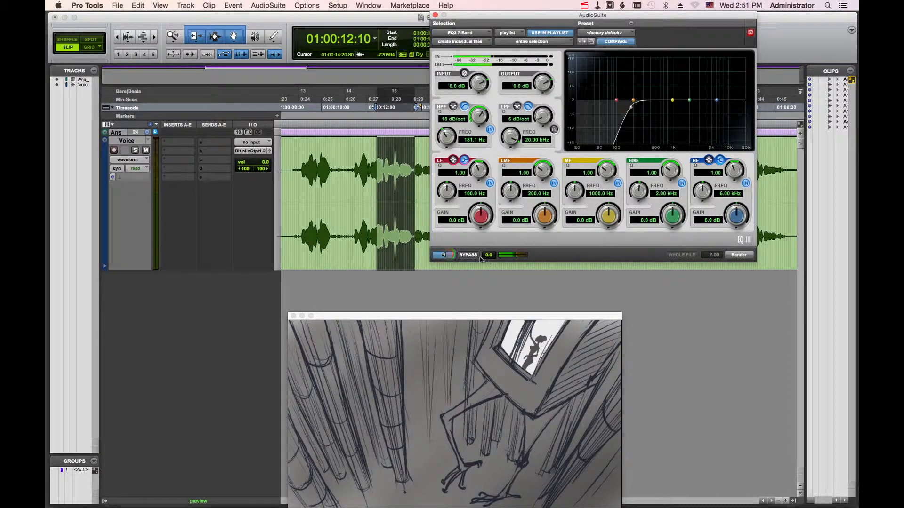
{"action": "left_click", "coordinate": [472, 255]}
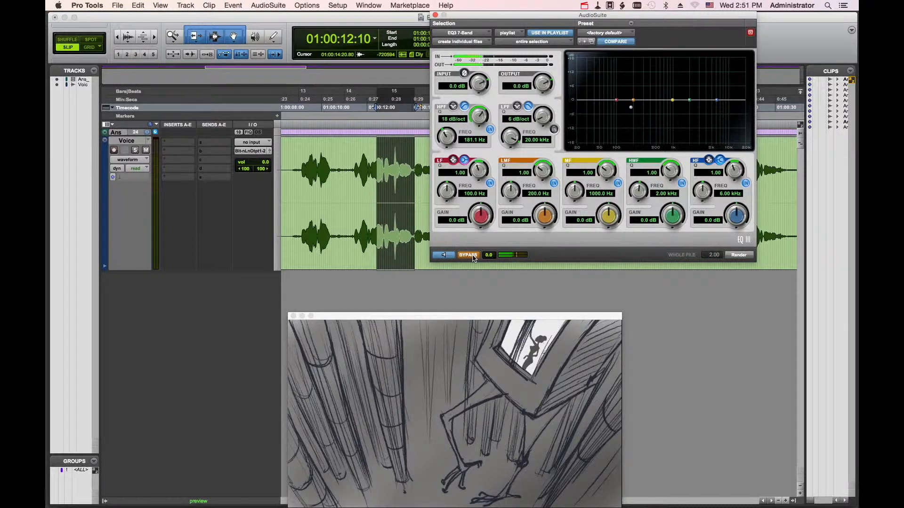
{"action": "left_click", "coordinate": [473, 256]}
{"action": "left_click", "coordinate": [453, 255]}
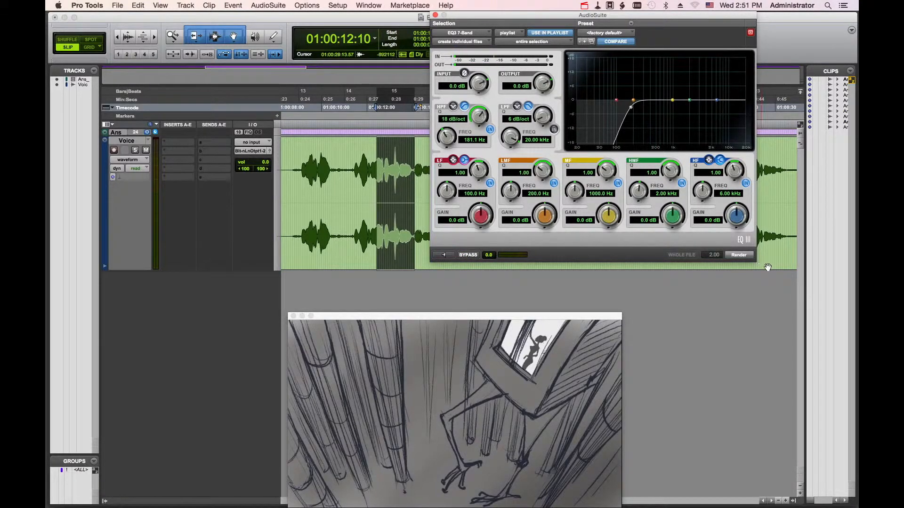
Step: Render the high-pass EQ onto the selected passage and play the Voice track back from just before it
{"action": "left_click", "coordinate": [739, 256]}
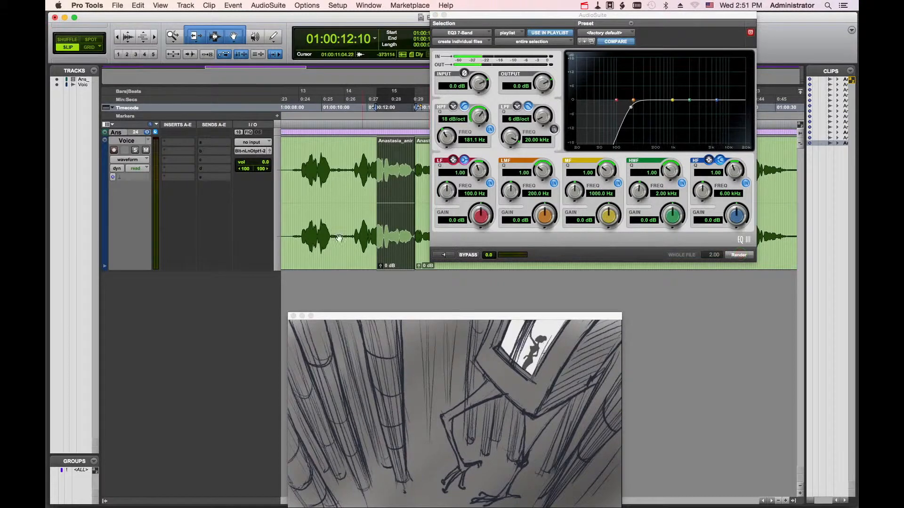
{"action": "left_click", "coordinate": [354, 175]}
{"action": "key", "text": "space"}
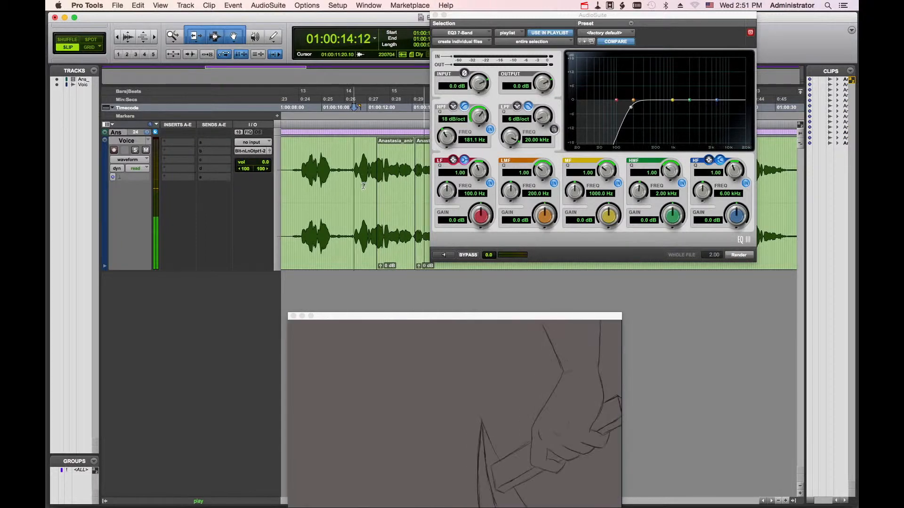
{"action": "key", "text": "space"}
Step: Move the EQ window out of the way, select the rendered clip, and undo and redo its render to compare the waveforms
{"action": "left_click_drag", "start_coordinate": [504, 16], "coordinate": [858, 52]}
{"action": "left_click", "coordinate": [390, 247]}
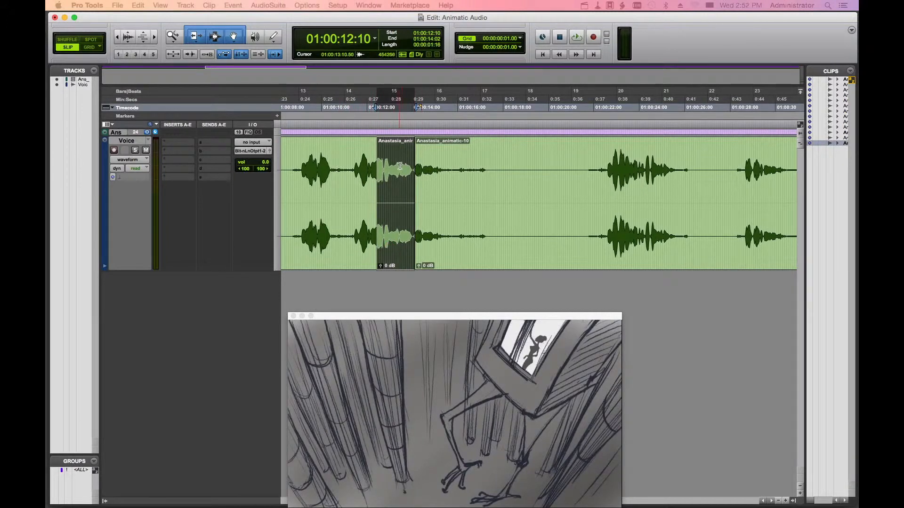
{"action": "key", "text": "super+z"}
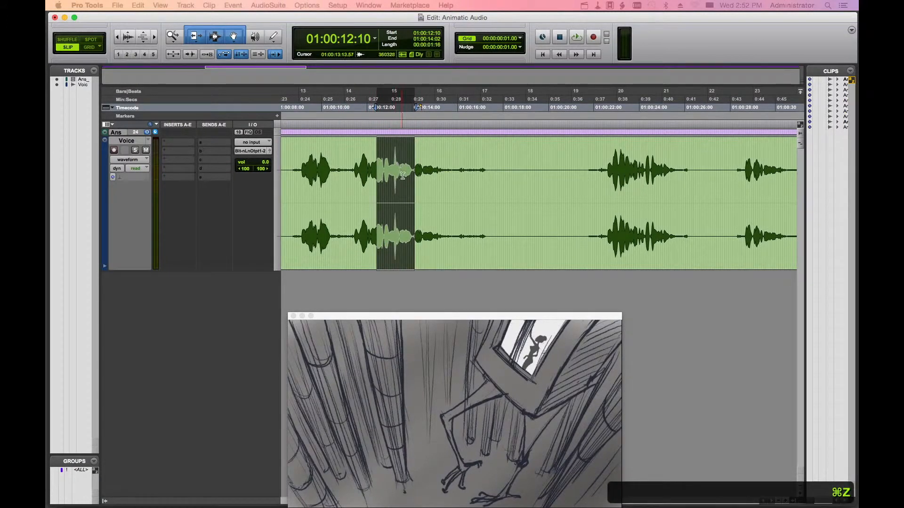
{"action": "key", "text": "super+shift+z"}
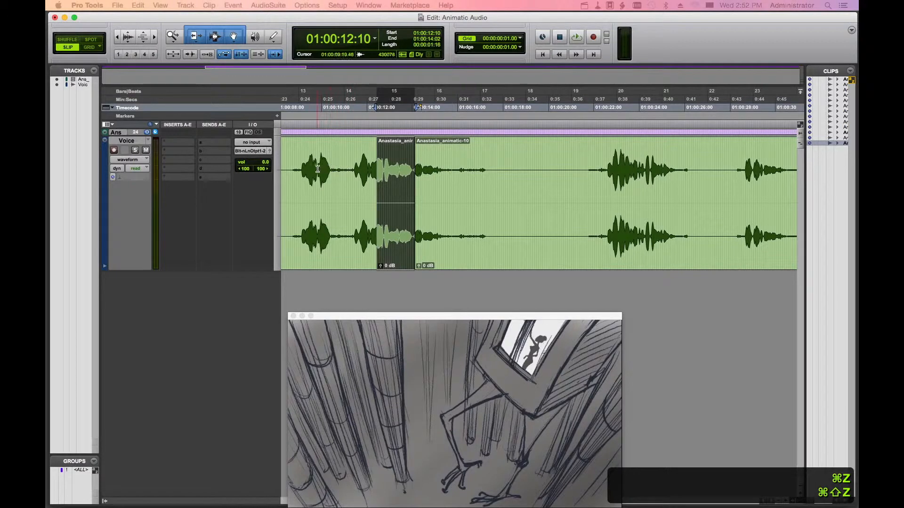
Step: Play the Voice track from 01:00:08:21 through the rendered clip and stop past its end
{"action": "left_click", "coordinate": [296, 159]}
{"action": "left_click", "coordinate": [577, 38]}
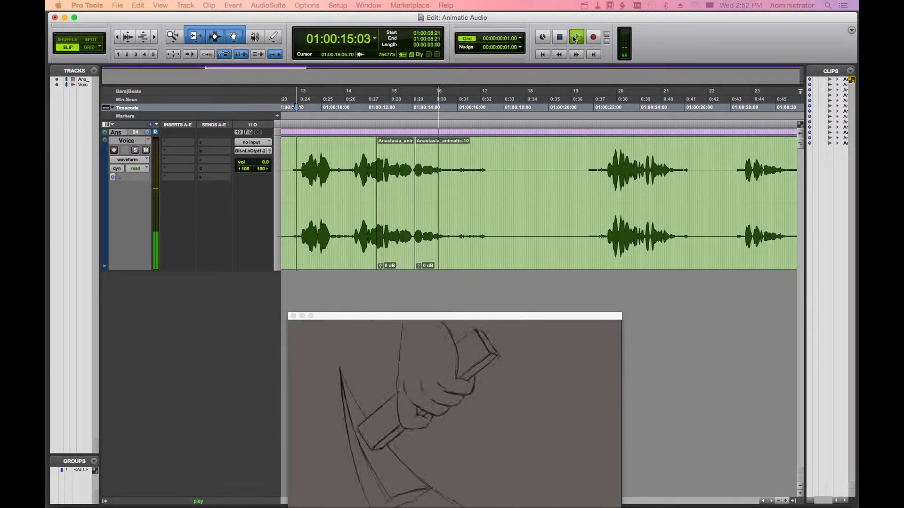
{"action": "left_click", "coordinate": [560, 38]}
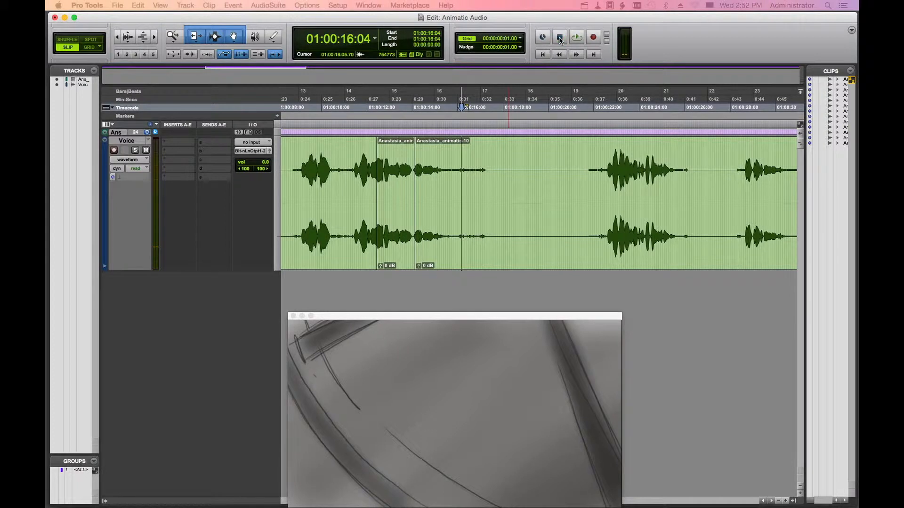
Step: Select the unprocessed audio around the rendered clip for comparison, and undo the clip's EQ render
{"action": "left_click", "coordinate": [403, 234]}
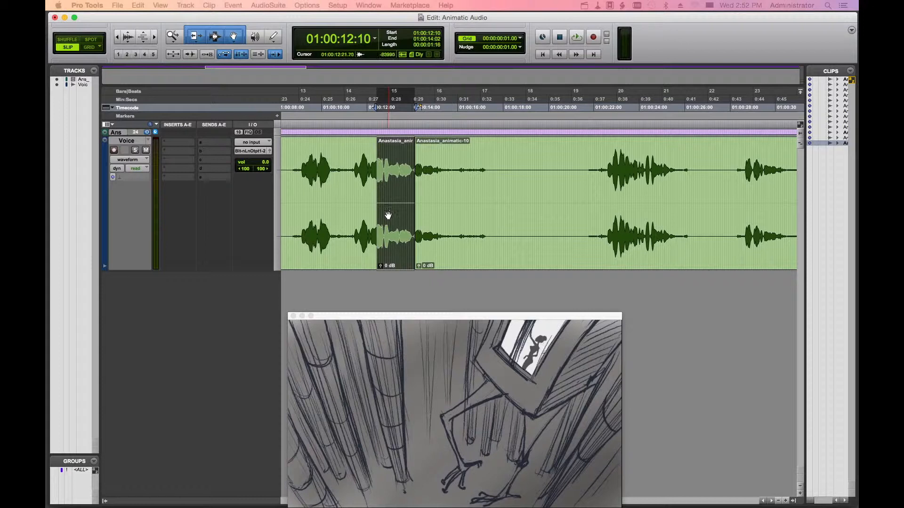
{"action": "left_click", "coordinate": [341, 175]}
{"action": "left_click_drag", "start_coordinate": [348, 174], "coordinate": [295, 183]}
{"action": "key", "text": "n"}
{"action": "left_click_drag", "start_coordinate": [462, 182], "coordinate": [498, 182]}
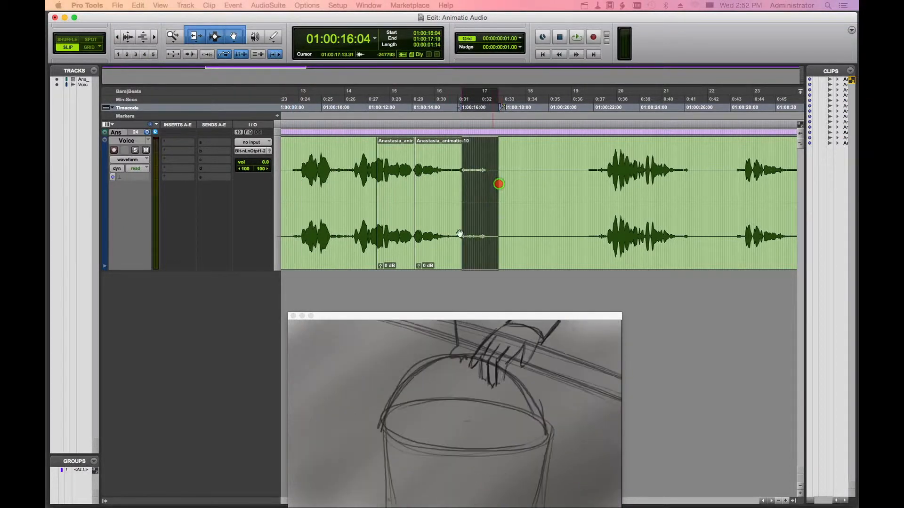
{"action": "left_click", "coordinate": [402, 229]}
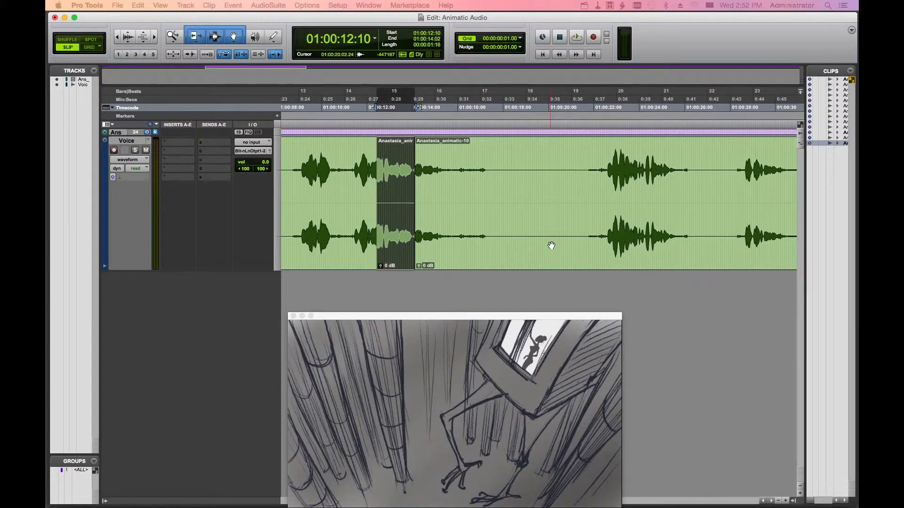
{"action": "key", "text": "super+z"}
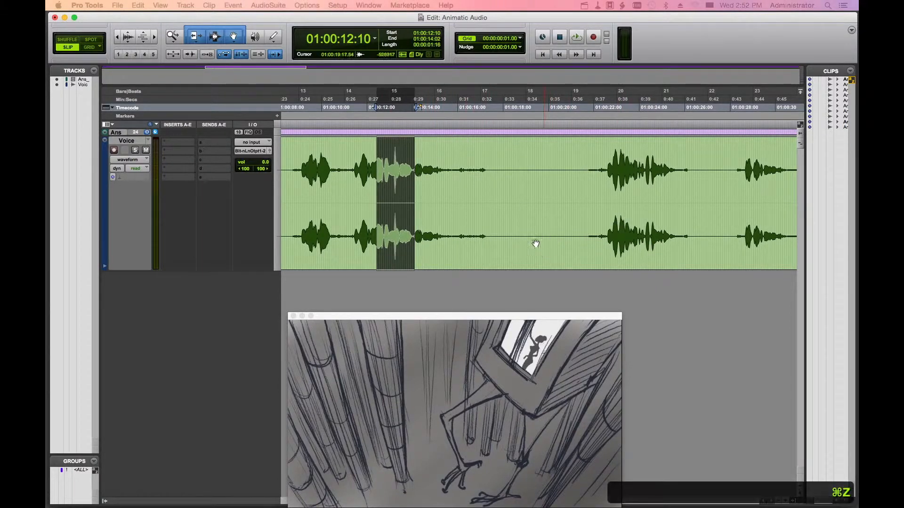
Step: Select the entire Voice clip, render the EQ3 7-Band high-pass filter across it, and close the EQ window
{"action": "left_click", "coordinate": [487, 216]}
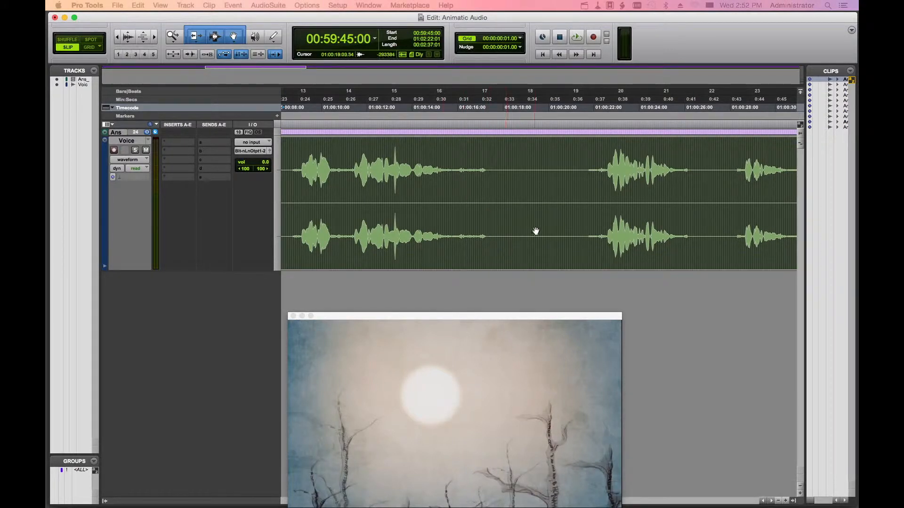
{"action": "key", "text": "super+["}
{"action": "key", "text": "super+["}
{"action": "key", "text": "super+["}
{"action": "key", "text": "super+["}
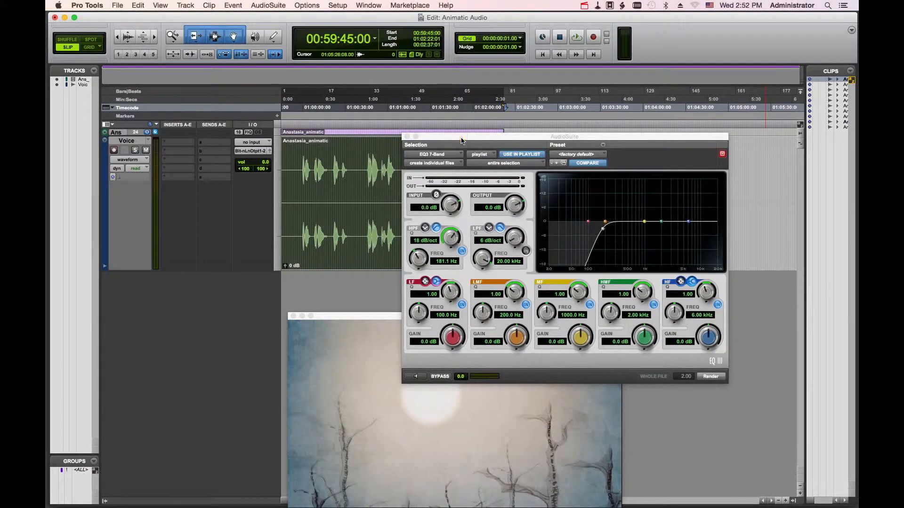
{"action": "left_click_drag", "start_coordinate": [453, 134], "coordinate": [550, 29]}
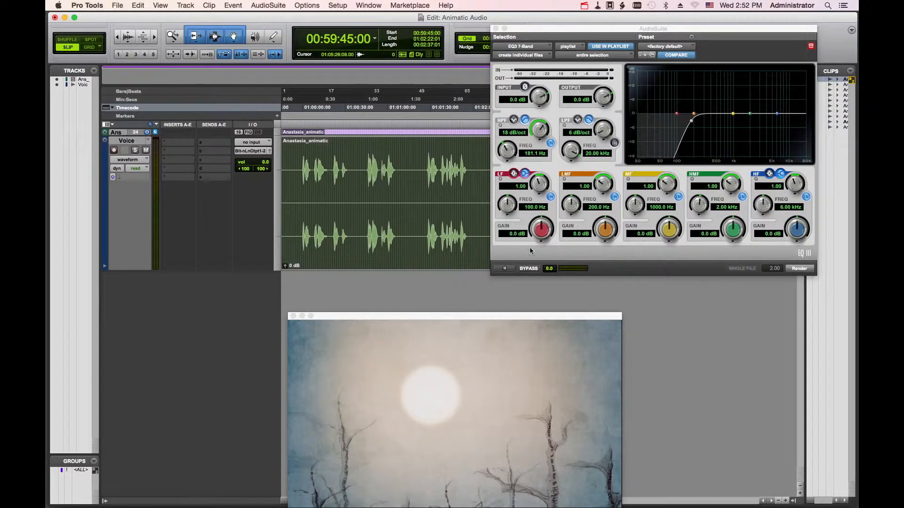
{"action": "left_click", "coordinate": [805, 270]}
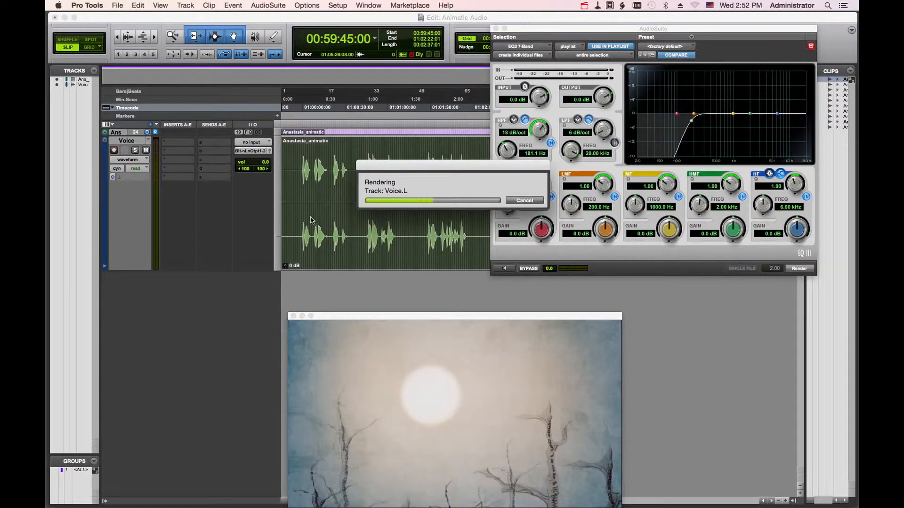
{"action": "left_click", "coordinate": [496, 30]}
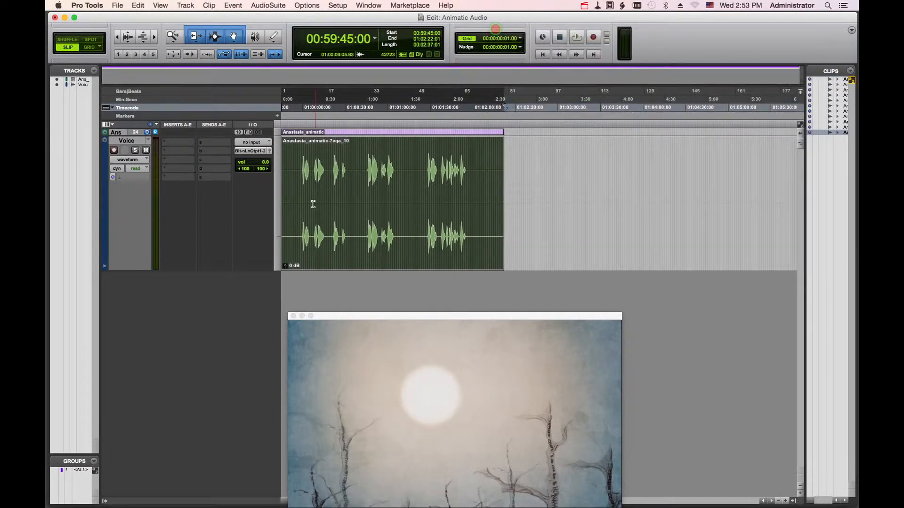
Step: Play the filtered Voice clip from 01:00:10:18 to check the passage that had the pop, and stop
{"action": "left_click", "coordinate": [317, 178]}
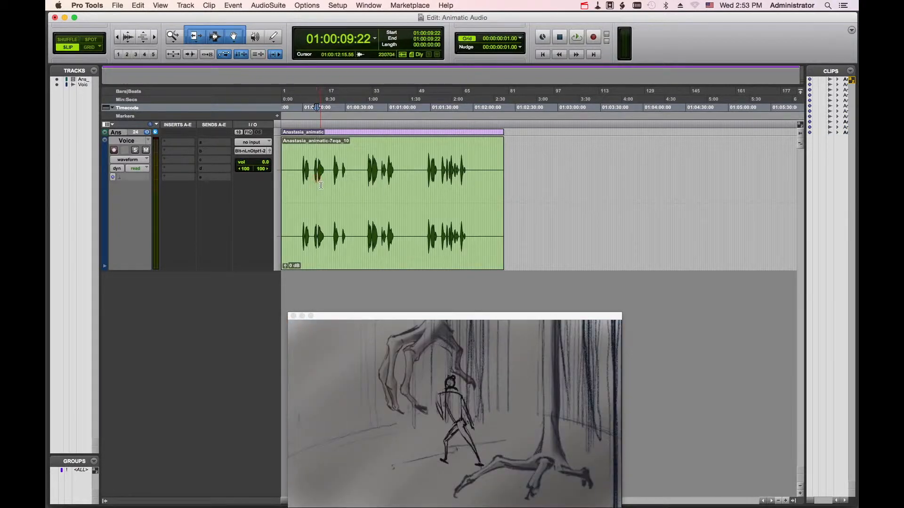
{"action": "key", "text": "super+]"}
{"action": "key", "text": "super+]"}
{"action": "key", "text": "super+]"}
{"action": "key", "text": "super+]"}
{"action": "left_click", "coordinate": [558, 169]}
{"action": "key", "text": "space"}
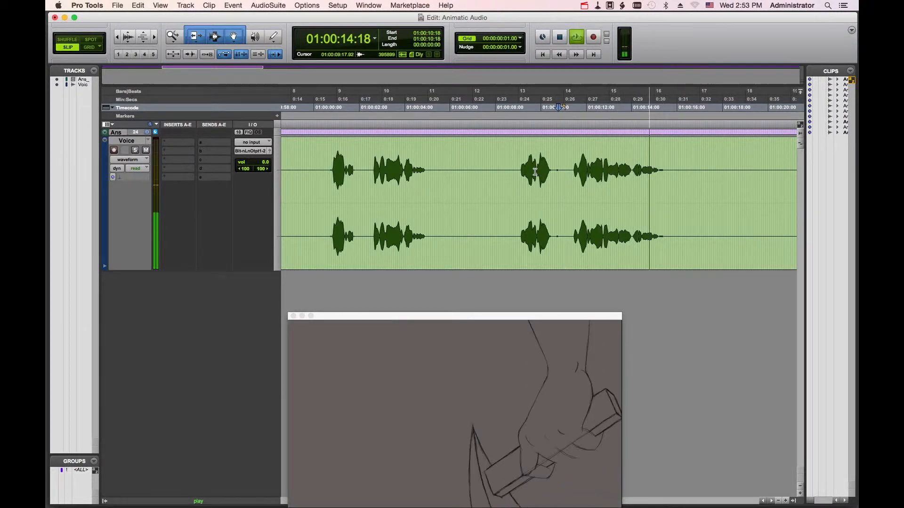
{"action": "key", "text": "space"}
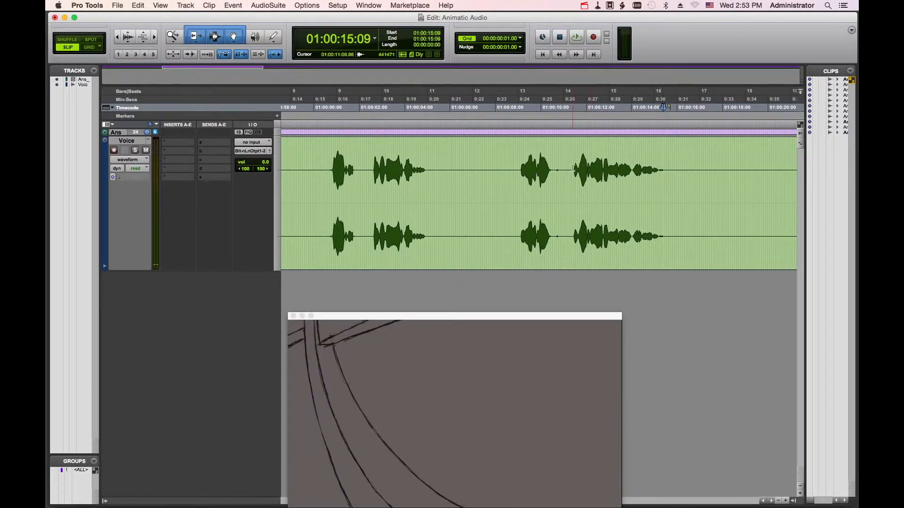
Step: Undo the whole-clip render, listen to the original audio from 01:00:11:19, and redo the render
{"action": "left_click", "coordinate": [573, 171]}
{"action": "key", "text": "super+a"}
{"action": "key", "text": "super+z"}
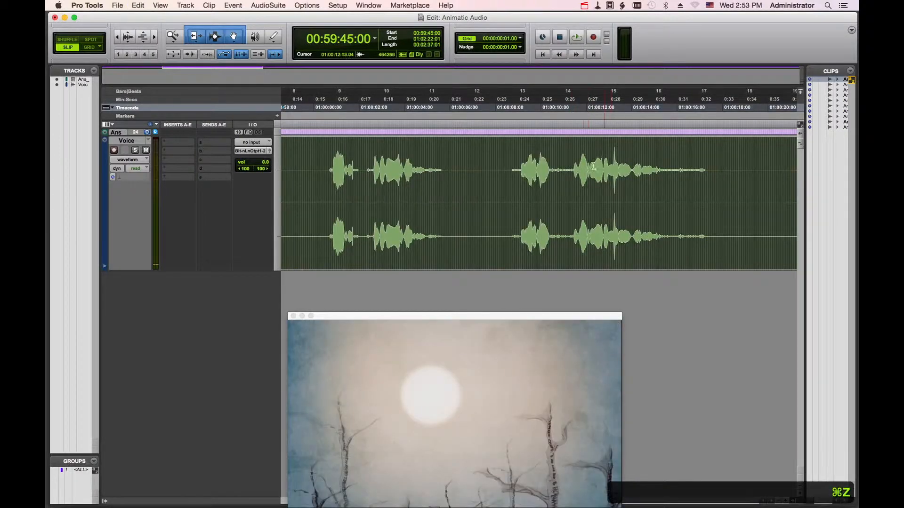
{"action": "left_click", "coordinate": [582, 166]}
{"action": "key", "text": "space"}
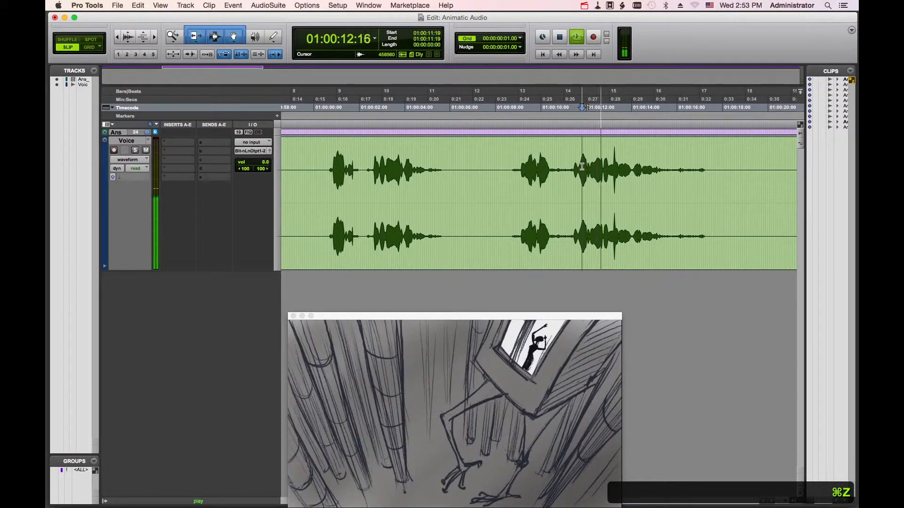
{"action": "key", "text": "space"}
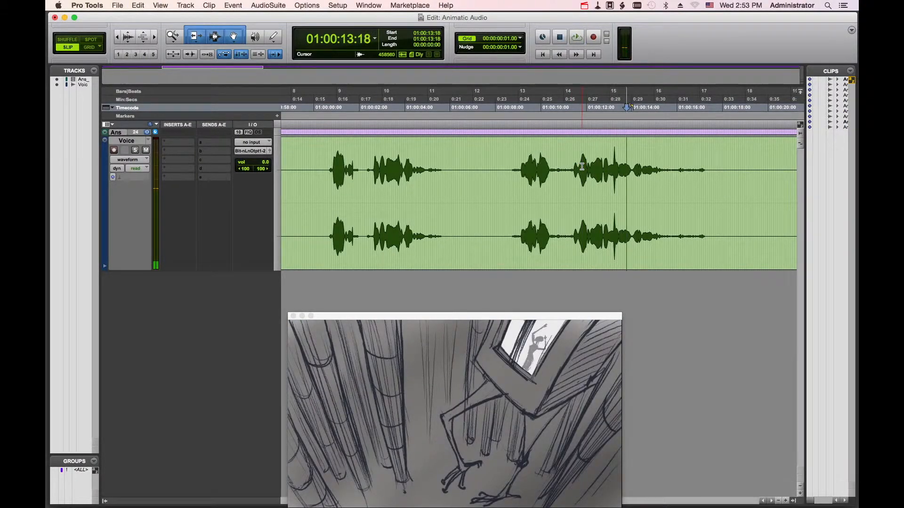
{"action": "key", "text": "super+shift+z"}
{"action": "left_click", "coordinate": [573, 167]}
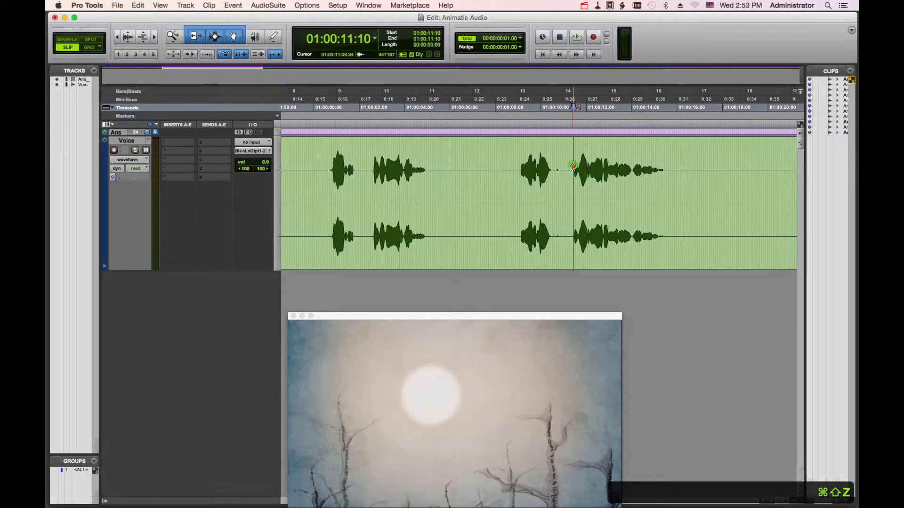
Step: Place the edit cursor at 01:00:00:16, just before the clip's first phrase, and frame that area closely
{"action": "scroll", "coordinate": [571, 168], "scroll_direction": "down", "scroll_amount": 2}
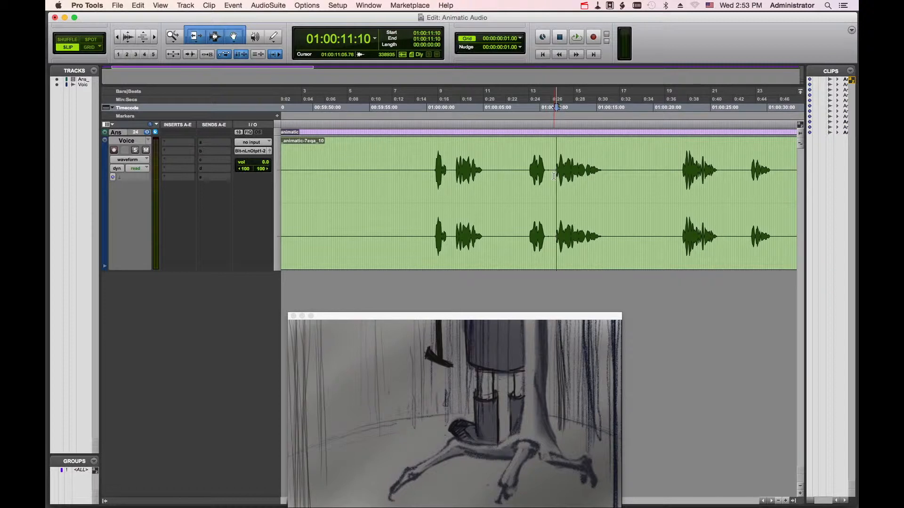
{"action": "scroll", "coordinate": [556, 176], "scroll_direction": "down", "scroll_amount": 2}
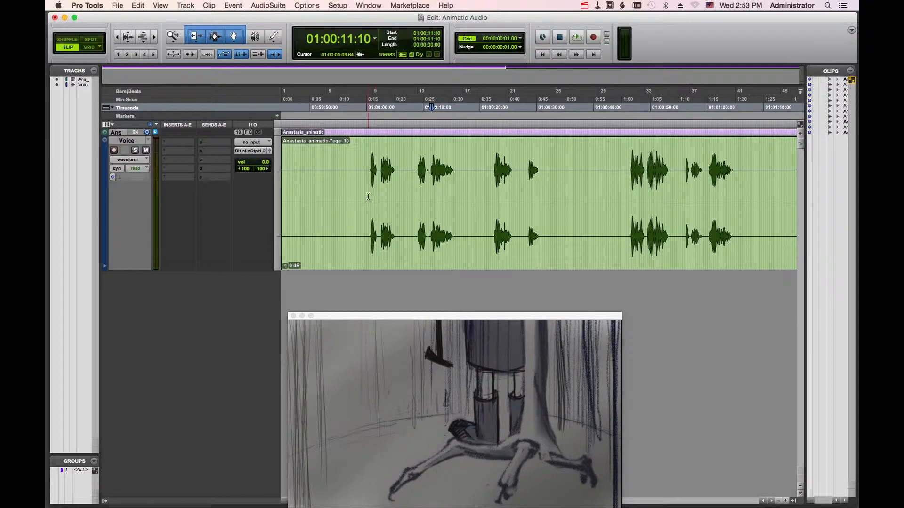
{"action": "left_click", "coordinate": [370, 182]}
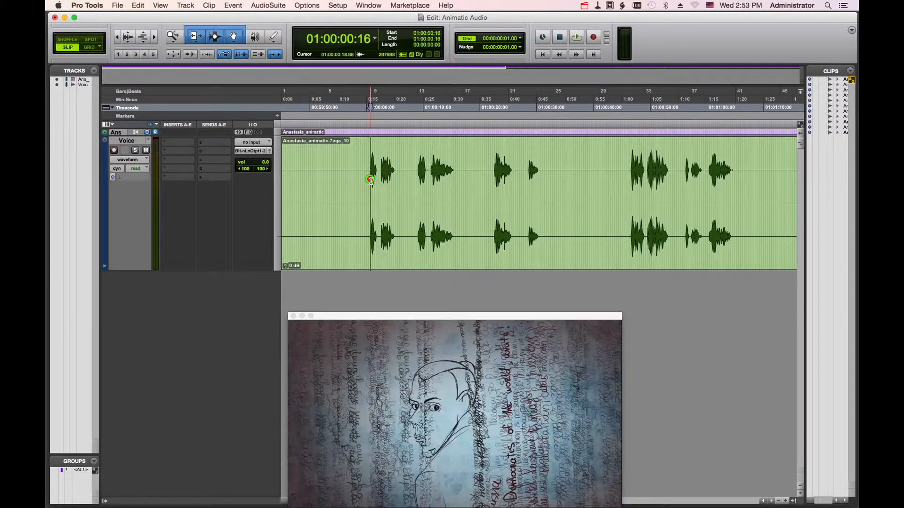
{"action": "key", "text": "super+bracketright"}
{"action": "key", "text": "super+bracketright"}
{"action": "key", "text": "super+bracketright"}
{"action": "key", "text": "super+bracketright"}
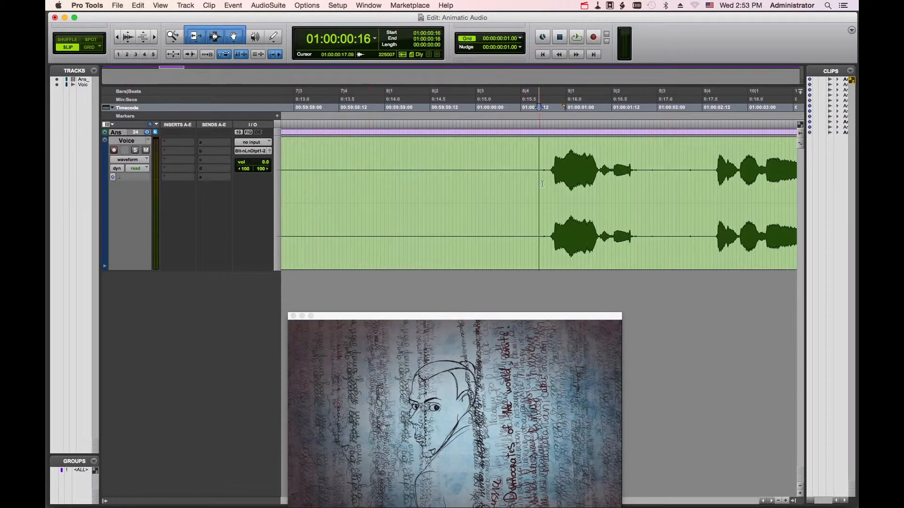
Step: Examine the waveform and the quiet lead-in before the first phrase at several horizontal zoom levels
{"action": "left_click", "coordinate": [154, 37]}
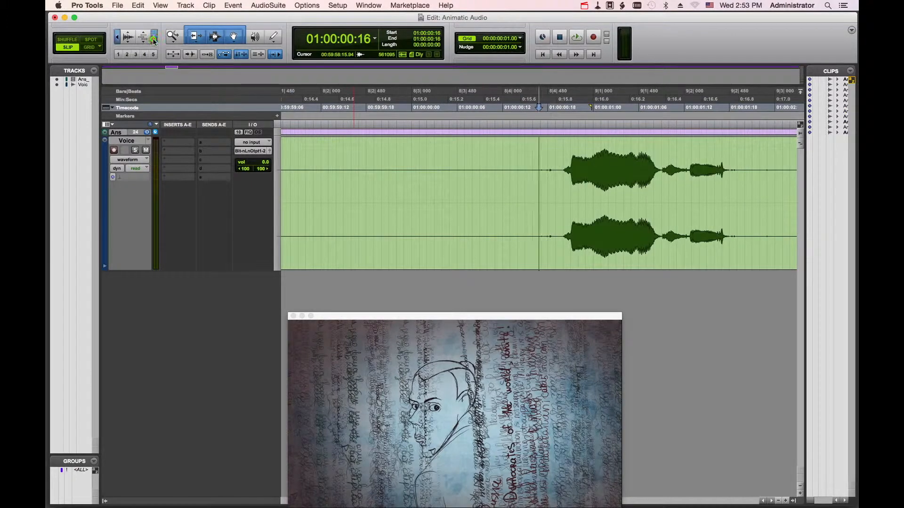
{"action": "left_click", "coordinate": [154, 38]}
{"action": "left_click", "coordinate": [154, 37]}
{"action": "left_click", "coordinate": [121, 40]}
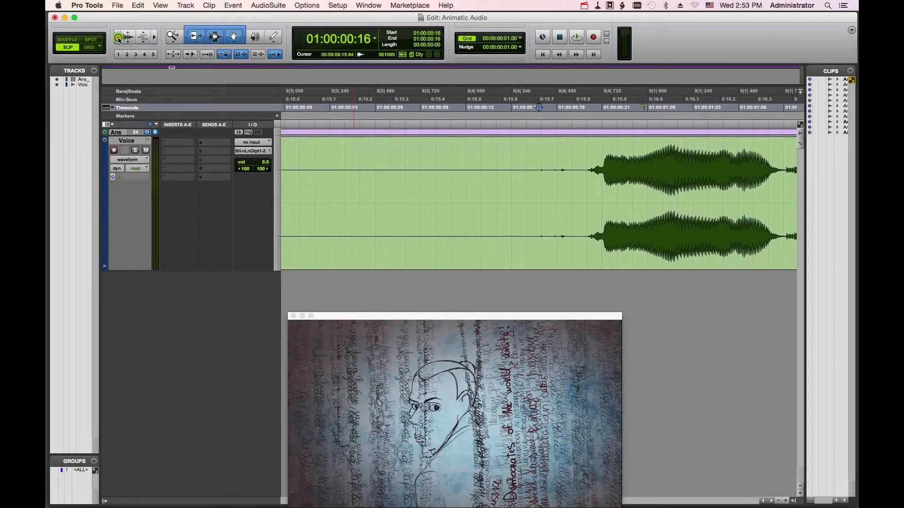
{"action": "left_click", "coordinate": [120, 40]}
{"action": "left_click", "coordinate": [121, 40]}
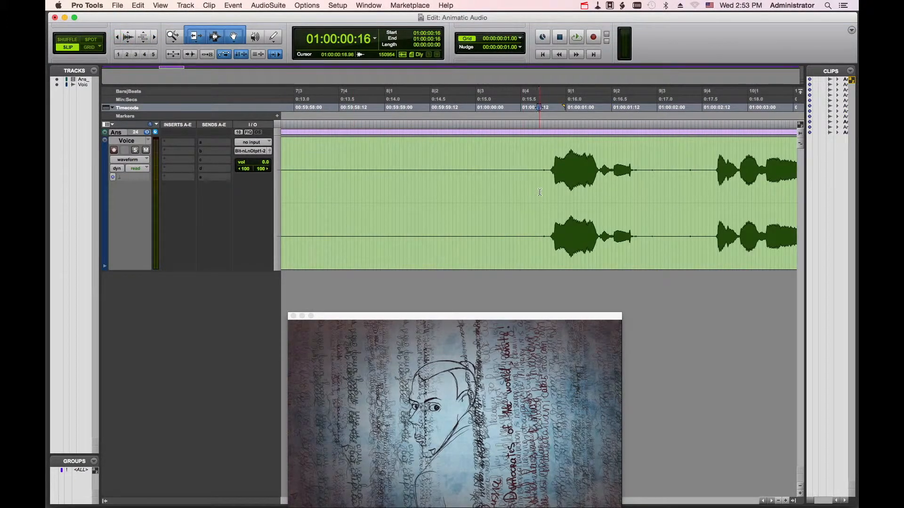
{"action": "key", "text": "super+bracketright"}
{"action": "key", "text": "super+bracketright"}
{"action": "key", "text": "super+bracketleft"}
{"action": "key", "text": "super+bracketleft"}
{"action": "key", "text": "super+bracketleft"}
{"action": "key", "text": "super+bracketleft"}
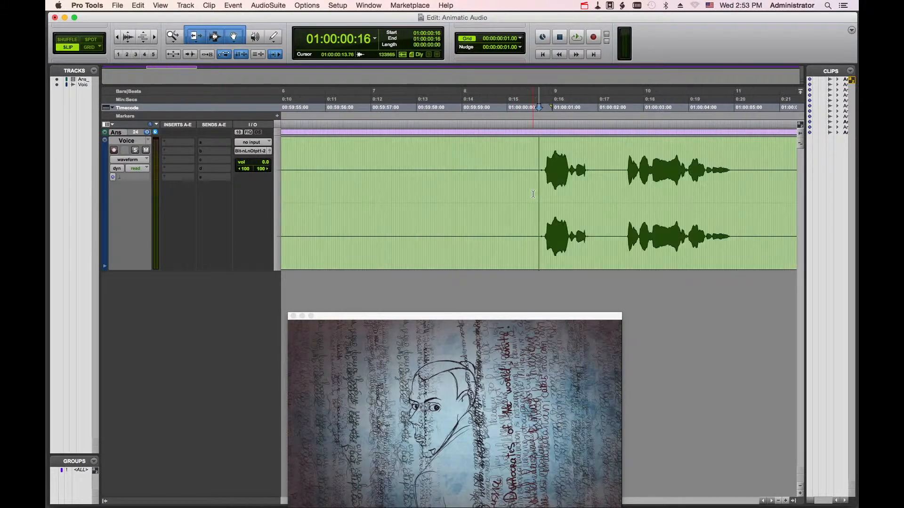
{"action": "key", "text": "super+bracketright"}
{"action": "key", "text": "super+bracketright"}
{"action": "key", "text": "super+bracketright"}
{"action": "key", "text": "super+bracketleft"}
{"action": "key", "text": "super+bracketright"}
{"action": "key", "text": "super+alt+bracketright"}
{"action": "key", "text": "super+alt+bracketleft"}
{"action": "key", "text": "super+alt+bracketleft"}
{"action": "key", "text": "super+alt+bracketright"}
Step: Play the lead-in before the first phrase from 01:00:00:14 and again from 01:00:00:11 to pinpoint the small noise
{"action": "left_click", "coordinate": [549, 174]}
{"action": "left_click", "coordinate": [518, 172]}
{"action": "key", "text": "space"}
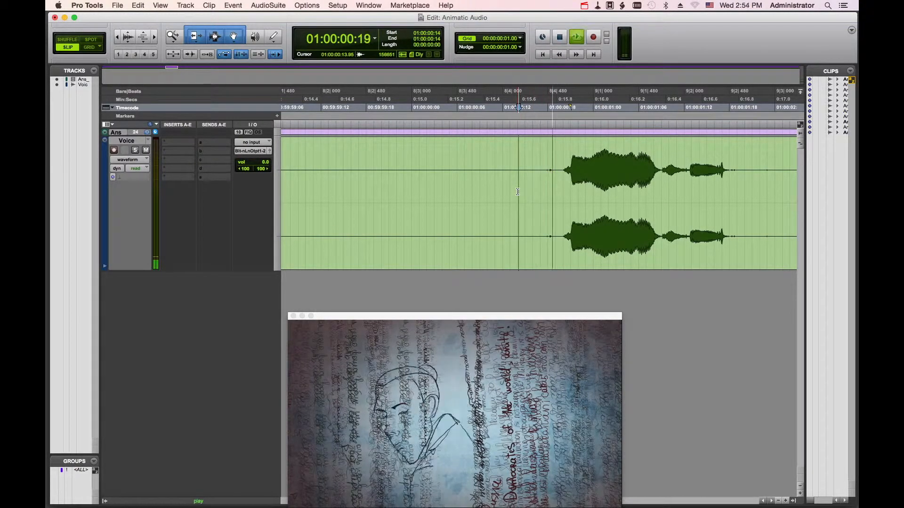
{"action": "key", "text": "space"}
{"action": "left_click", "coordinate": [478, 177]}
{"action": "key", "text": "space"}
{"action": "key", "text": "space"}
{"action": "left_click", "coordinate": [498, 176]}
{"action": "key", "text": "space"}
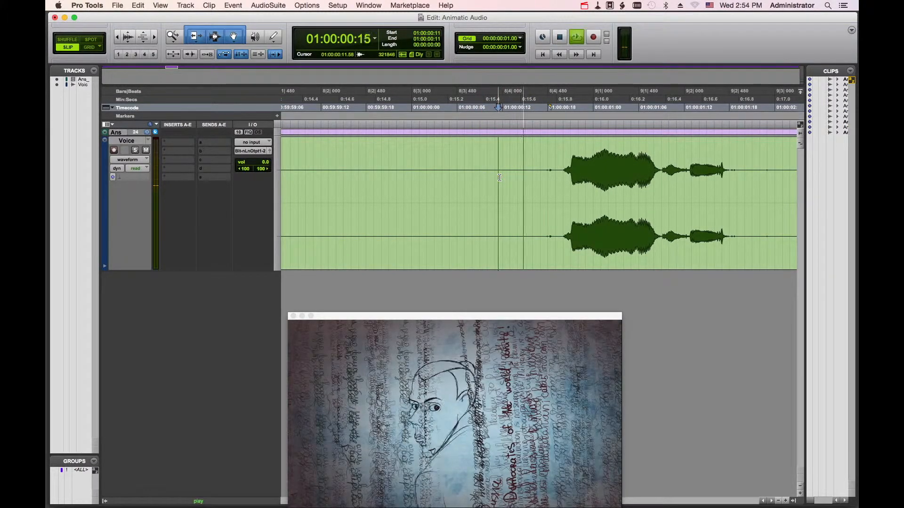
{"action": "key", "text": "space"}
Step: Delete the Voice audio from 01:00:00:16 to 01:00:00:19 before the first phrase, and delete the silent clip preceding that gap
{"action": "left_click_drag", "start_coordinate": [559, 176], "coordinate": [534, 176]}
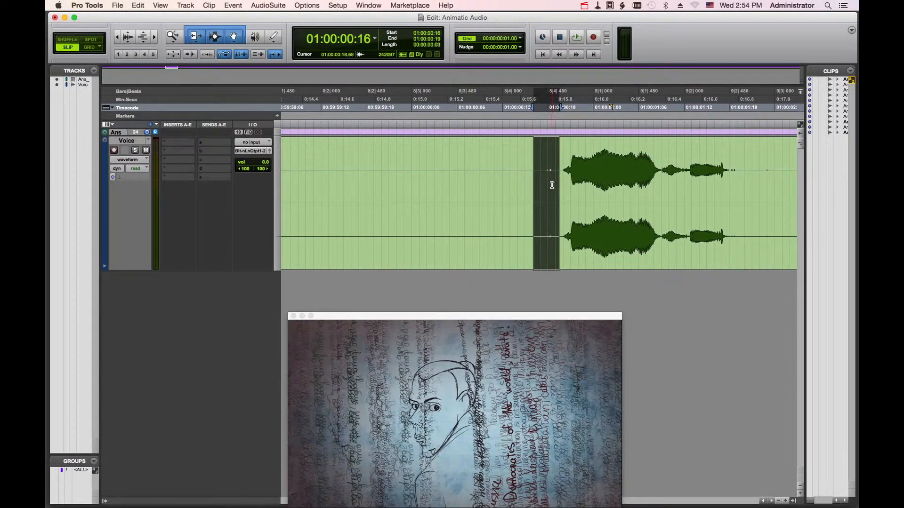
{"action": "key", "text": "Delete"}
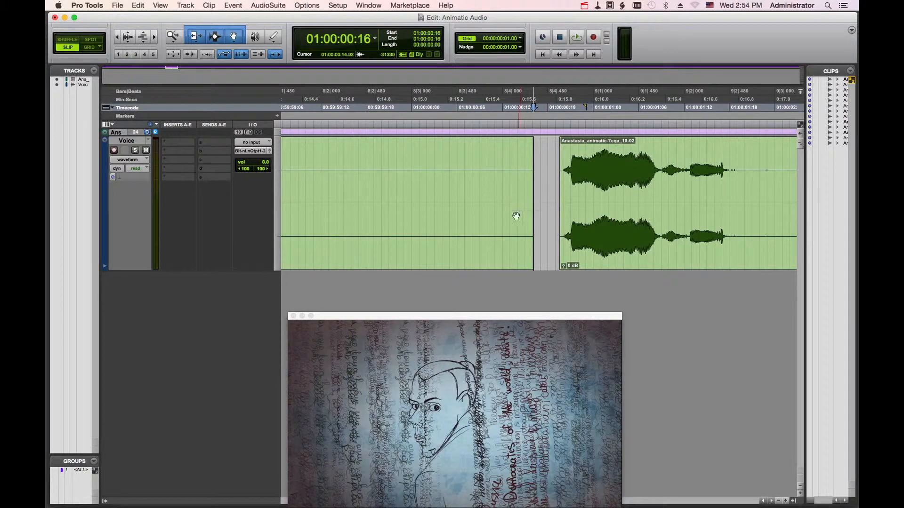
{"action": "key", "text": "super+["}
{"action": "key", "text": "super+["}
{"action": "key", "text": "super+["}
{"action": "key", "text": "super+["}
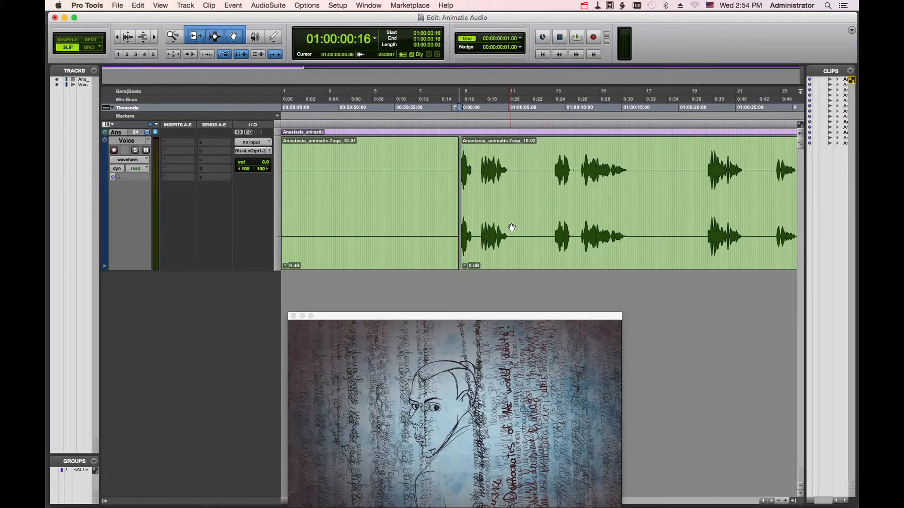
{"action": "left_click", "coordinate": [357, 234]}
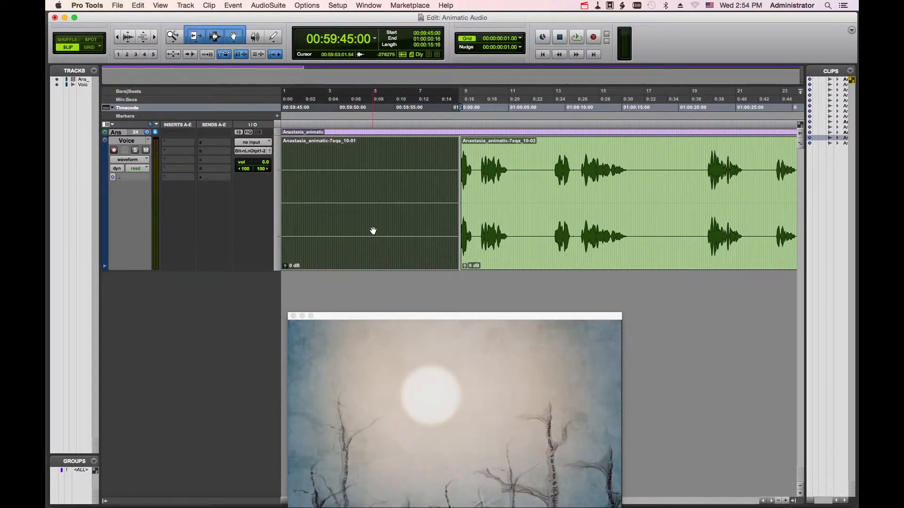
{"action": "key", "text": "Delete"}
Step: Play the cleaned start of the first phrase from 01:00:00:18 to check how the clip comes in
{"action": "left_click", "coordinate": [456, 192]}
{"action": "key", "text": "super+]"}
{"action": "key", "text": "super+]"}
{"action": "key", "text": "super+]"}
{"action": "key", "text": "super+]"}
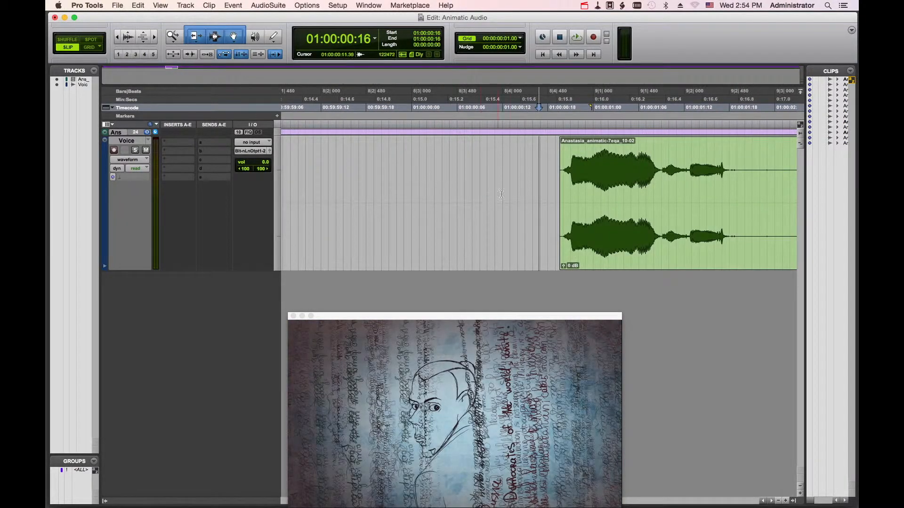
{"action": "key", "text": "space"}
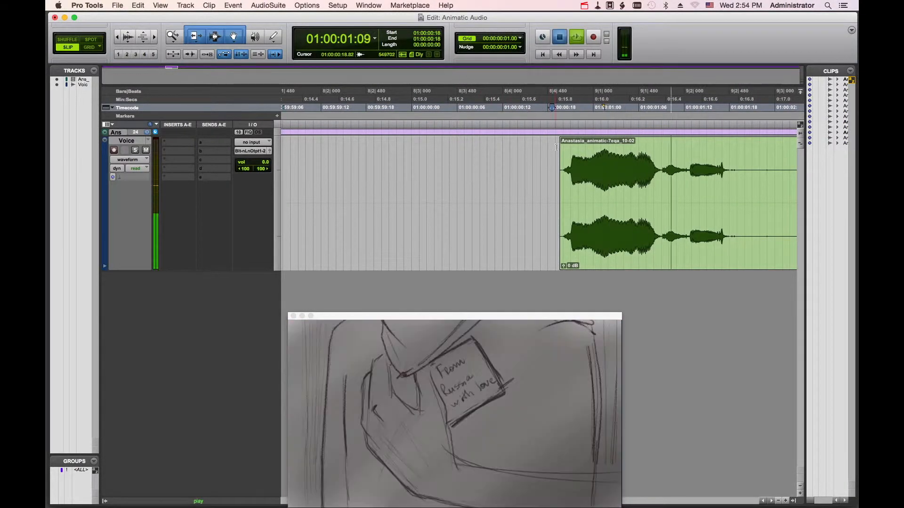
{"action": "key", "text": "space"}
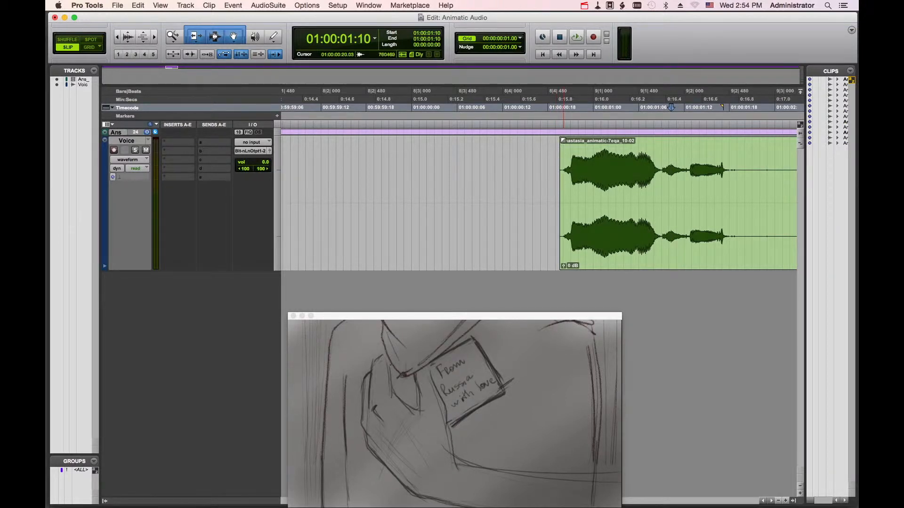
Step: Add a one-frame fade-in from 01:00:00:19 at the start of the first phrase's clip and play it back
{"action": "left_click_drag", "start_coordinate": [564, 141], "coordinate": [571, 141]}
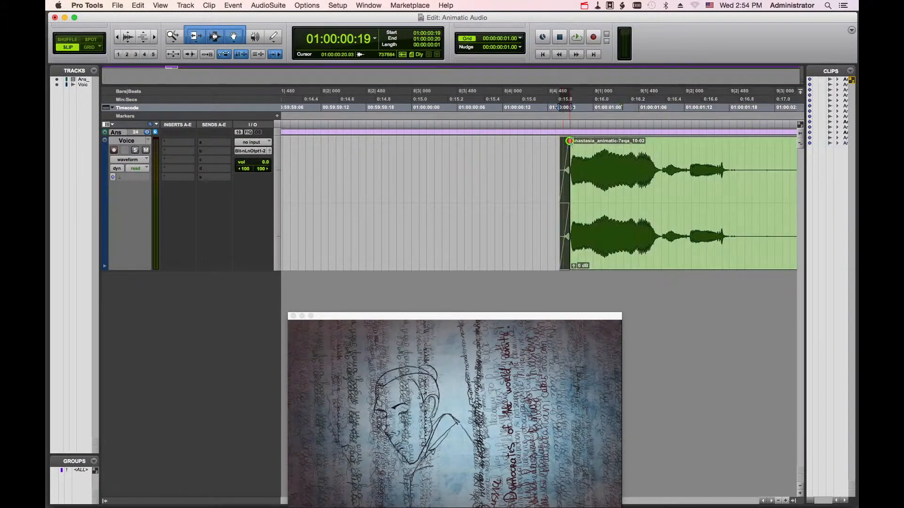
{"action": "left_click", "coordinate": [551, 153]}
{"action": "key", "text": "space"}
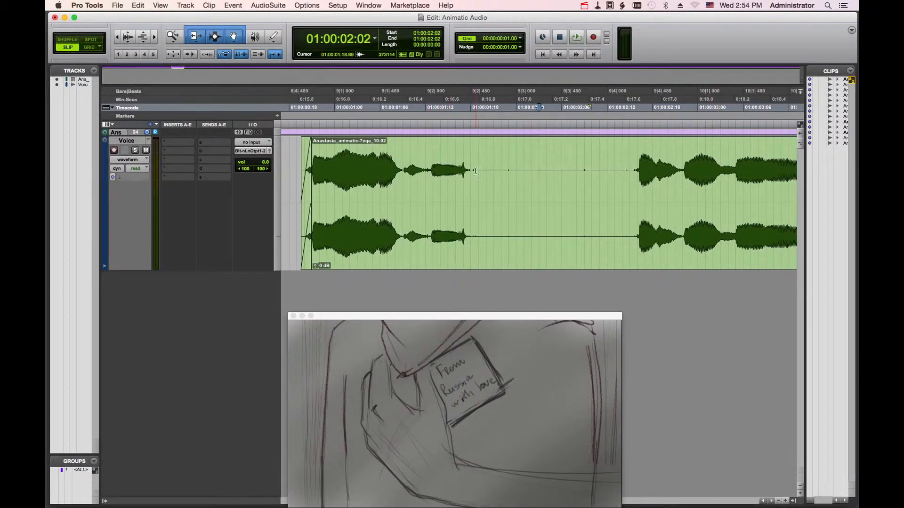
Step: Play the tail of the first phrase to listen for the click at its end
{"action": "left_click", "coordinate": [425, 177]}
{"action": "key", "text": "space"}
{"action": "key", "text": "space"}
Step: Select the narrow spike at 01:00:01:17 at the end of the first phrase and delete it
{"action": "left_click", "coordinate": [463, 173]}
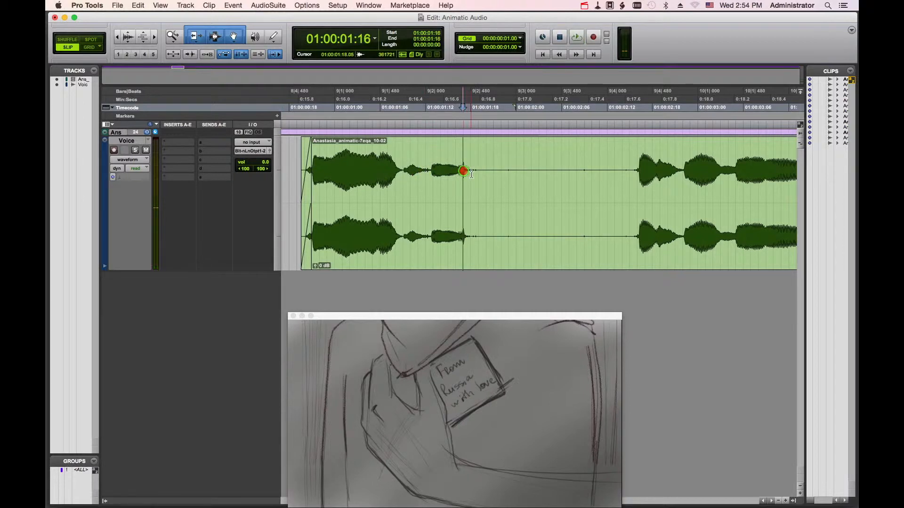
{"action": "key", "text": "super+]"}
{"action": "key", "text": "super+]"}
{"action": "key", "text": "super+]"}
{"action": "key", "text": "super+]"}
{"action": "key", "text": "super+]"}
{"action": "key", "text": "super+]"}
{"action": "key", "text": "super+]"}
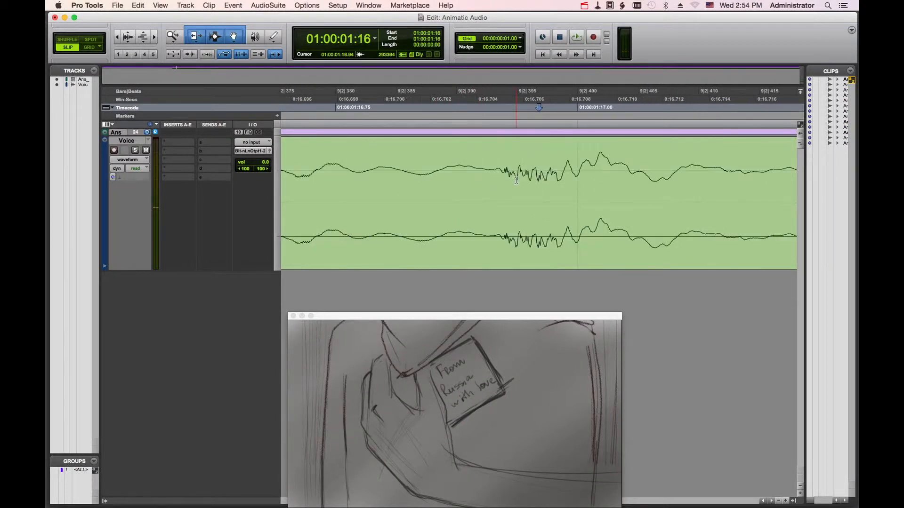
{"action": "key", "text": "super+["}
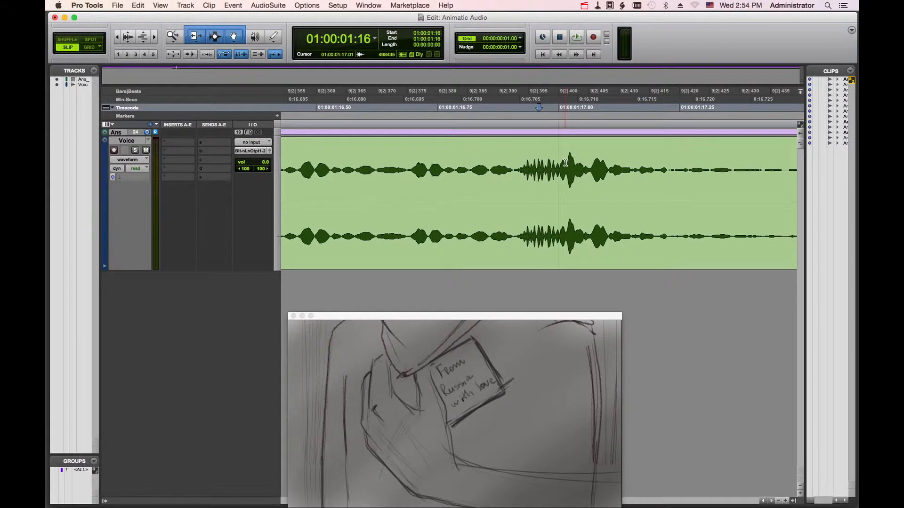
{"action": "left_click_drag", "start_coordinate": [566, 163], "coordinate": [575, 163]}
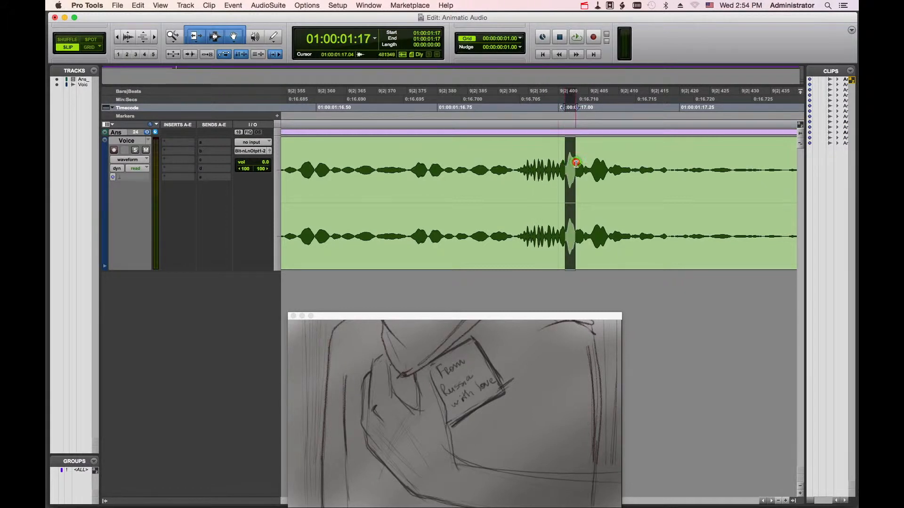
{"action": "key", "text": "Delete"}
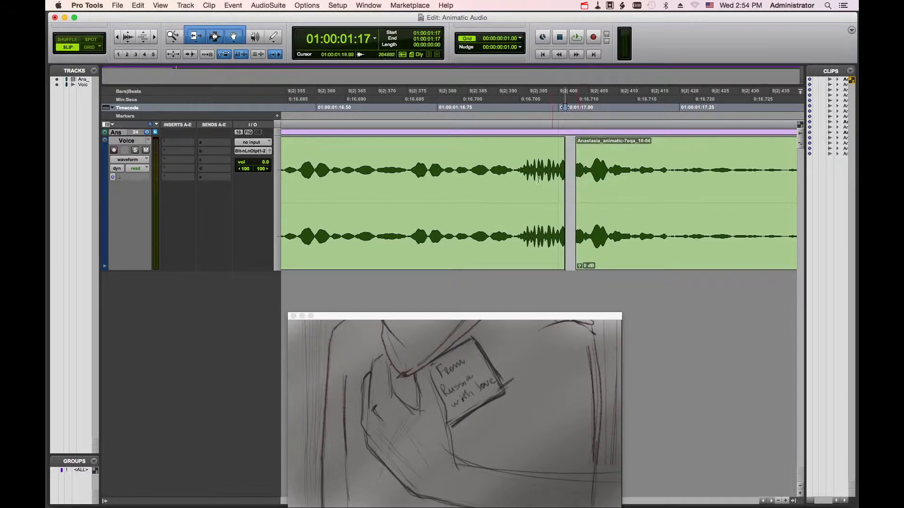
Step: Play the end of the first phrase across the new cut to check the removed spike
{"action": "key", "text": "super+bracketleft"}
{"action": "key", "text": "super+bracketleft"}
{"action": "key", "text": "super+bracketleft"}
{"action": "key", "text": "super+bracketleft"}
{"action": "left_click", "coordinate": [433, 171]}
{"action": "key", "text": "space"}
{"action": "key", "text": "space"}
Step: Trim the start of the clip after the cut slightly later to remove the remaining burst at 01:00:01:17
{"action": "key", "text": "super+bracketright"}
{"action": "key", "text": "super+bracketright"}
{"action": "key", "text": "super+bracketright"}
{"action": "key", "text": "super+bracketright"}
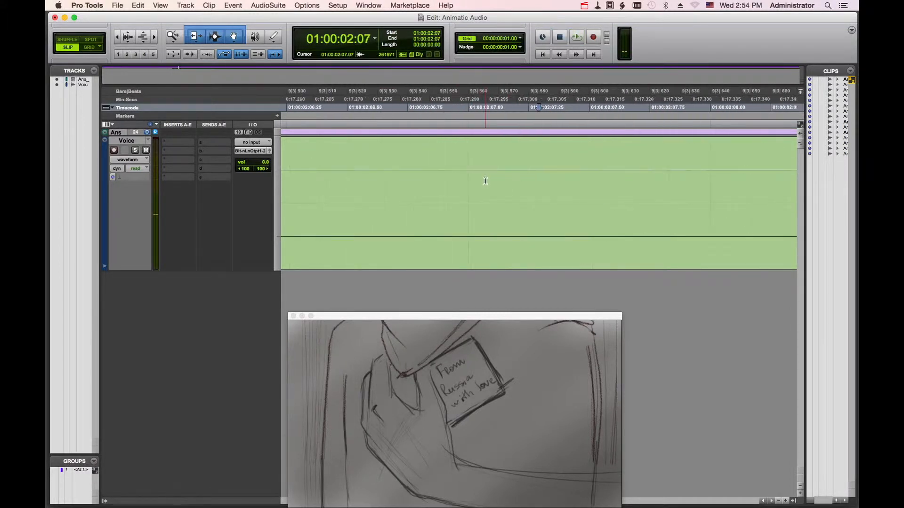
{"action": "scroll", "coordinate": [485, 182], "scroll_direction": "left", "scroll_amount": 10}
{"action": "key", "text": "super+bracketleft"}
{"action": "key", "text": "super+bracketleft"}
{"action": "key", "text": "super+bracketleft"}
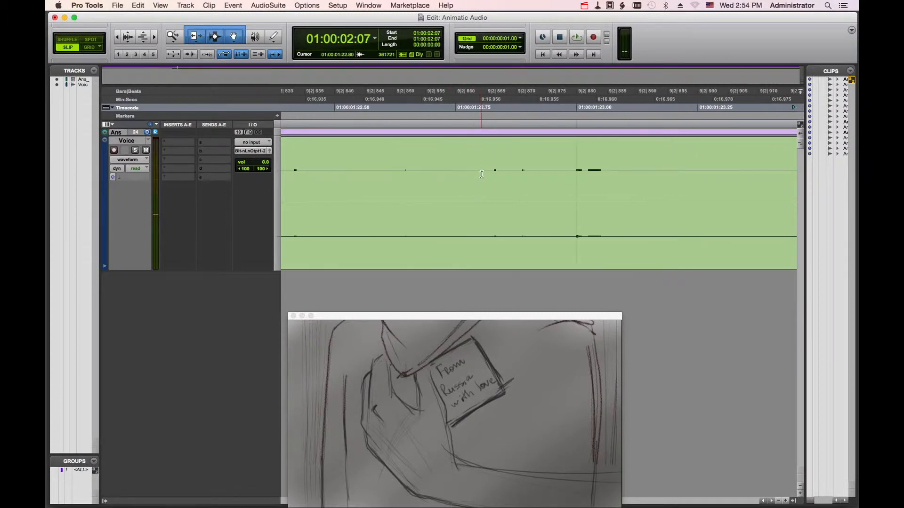
{"action": "key", "text": "super+bracketleft"}
{"action": "key", "text": "super+bracketleft"}
{"action": "key", "text": "super+bracketleft"}
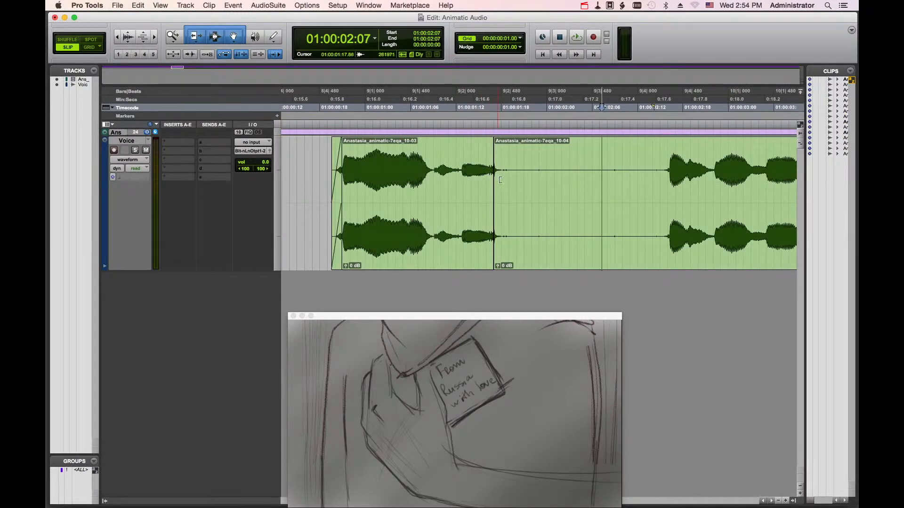
{"action": "key", "text": "super+bracketright"}
{"action": "key", "text": "super+bracketright"}
{"action": "key", "text": "super+bracketright"}
{"action": "key", "text": "super+bracketright"}
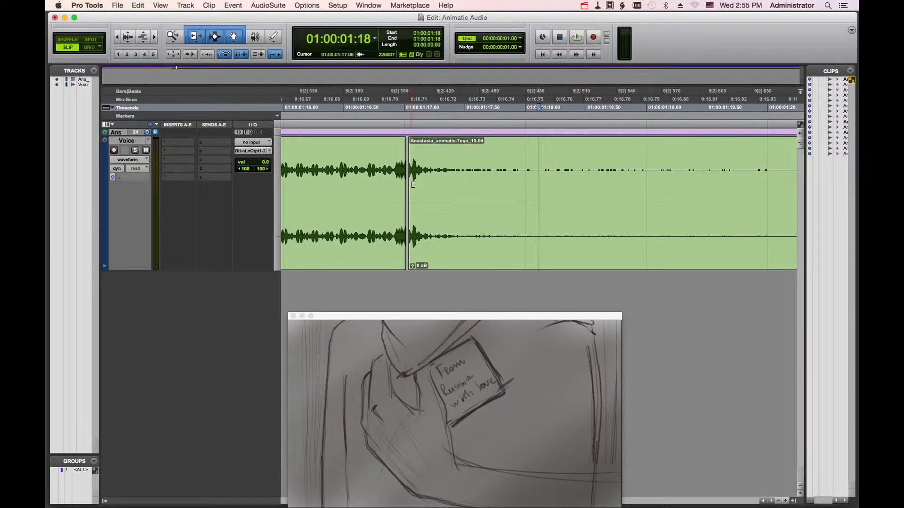
{"action": "double_click", "coordinate": [413, 185]}
{"action": "left_click", "coordinate": [417, 184]}
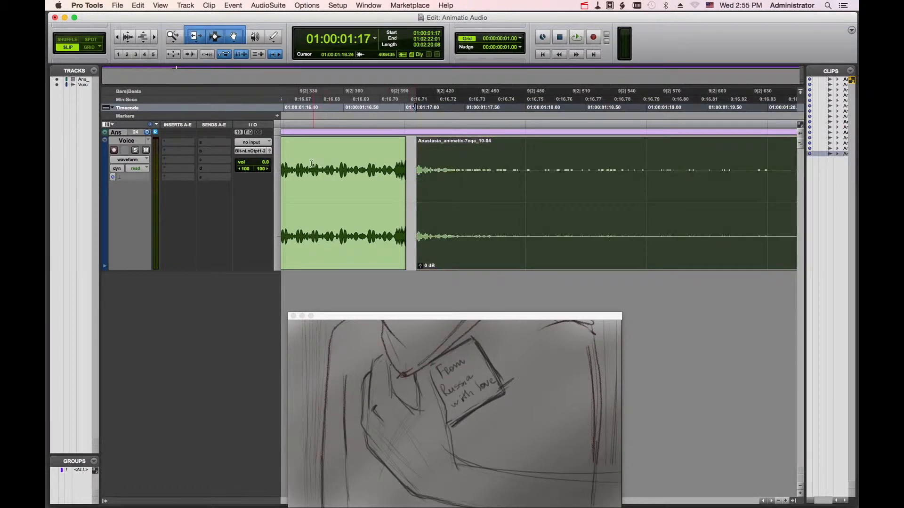
Step: Play through the trimmed cut into the pause and compare both clips around it
{"action": "left_click", "coordinate": [311, 163]}
{"action": "key", "text": "space"}
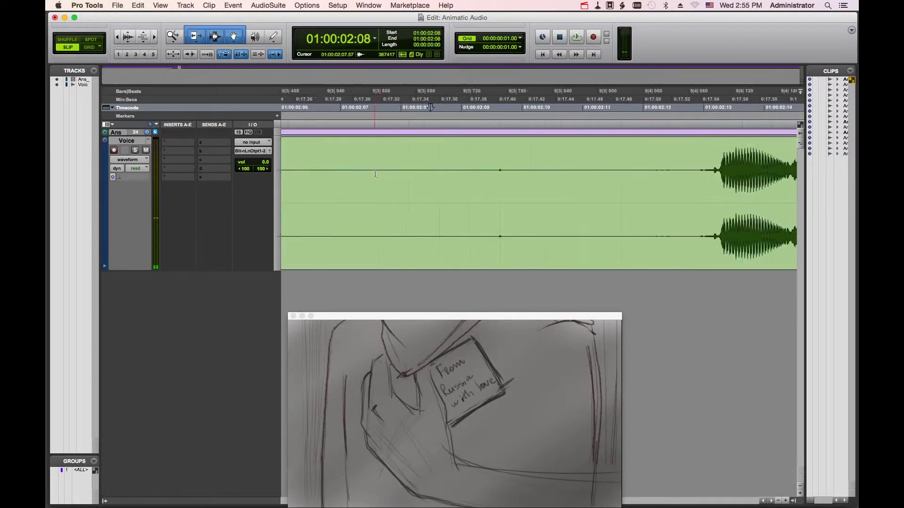
{"action": "key", "text": "super+bracketleft"}
{"action": "key", "text": "super+bracketleft"}
{"action": "key", "text": "super+bracketleft"}
{"action": "key", "text": "super+bracketleft"}
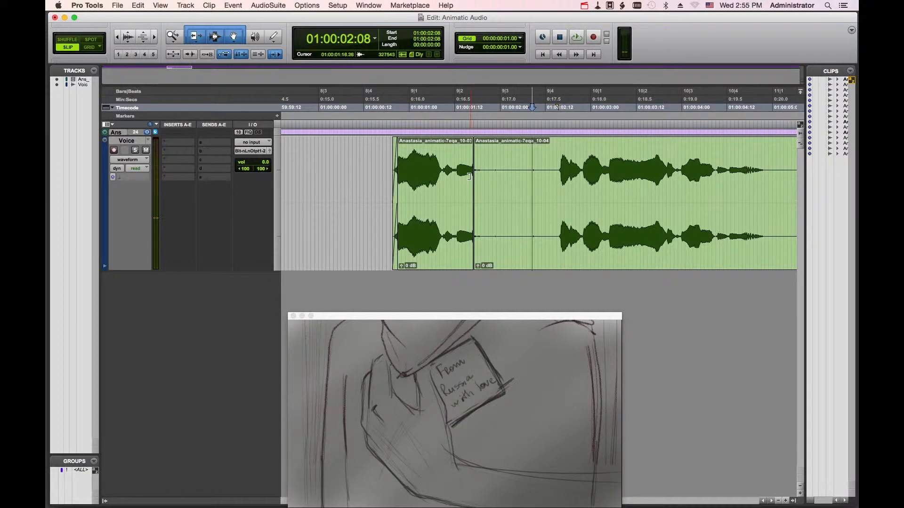
Step: Trim the end of the first phrase's clip back to 01:00:01:16 to remove the noisy burst before the cut
{"action": "key", "text": "super+bracketright"}
{"action": "key", "text": "super+bracketright"}
{"action": "key", "text": "super+bracketright"}
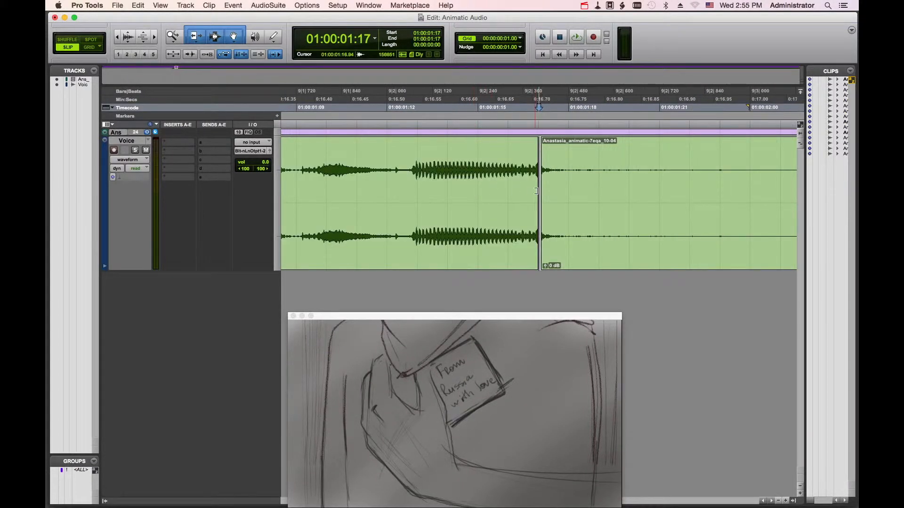
{"action": "key", "text": "super+bracketright"}
{"action": "key", "text": "super+bracketright"}
{"action": "left_click_drag", "start_coordinate": [535, 194], "coordinate": [527, 196]}
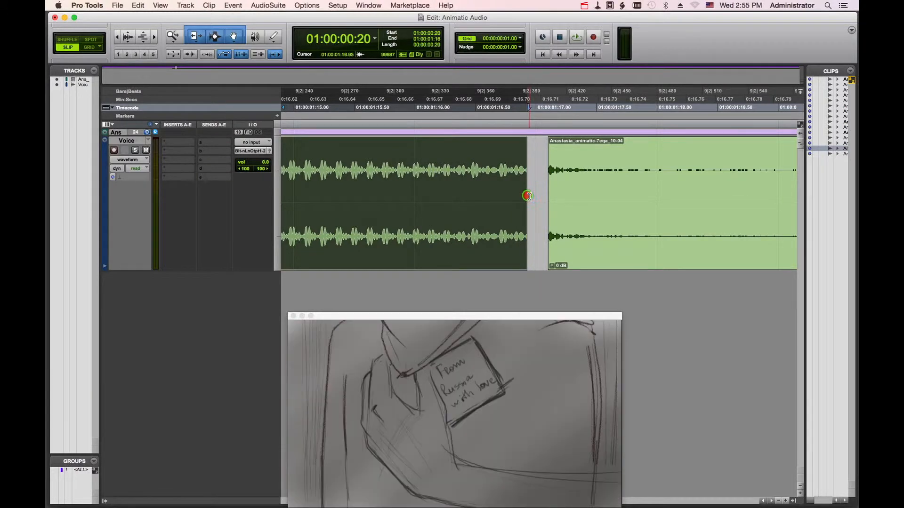
Step: Play from 01:00:01:11 across the gap to check the shortened end of the first phrase
{"action": "key", "text": "super+bracketleft"}
{"action": "key", "text": "super+bracketleft"}
{"action": "key", "text": "super+bracketleft"}
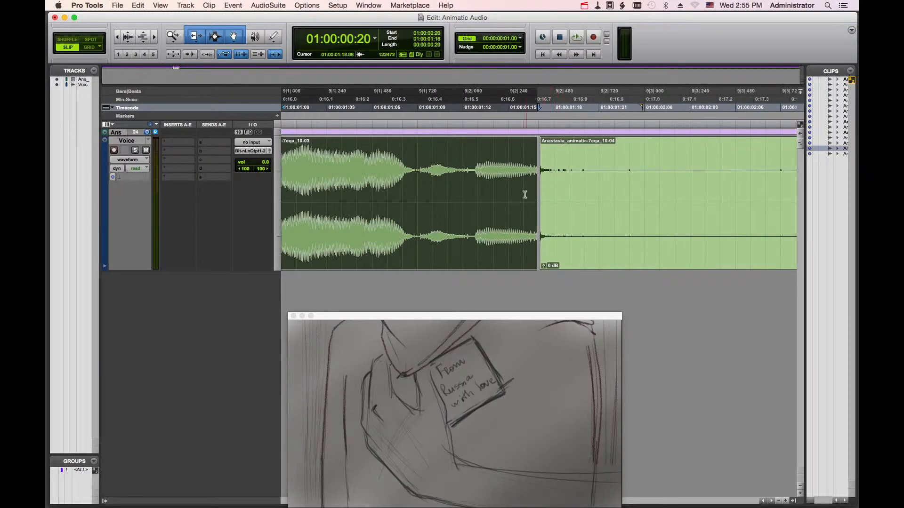
{"action": "left_click", "coordinate": [449, 164]}
{"action": "key", "text": "space"}
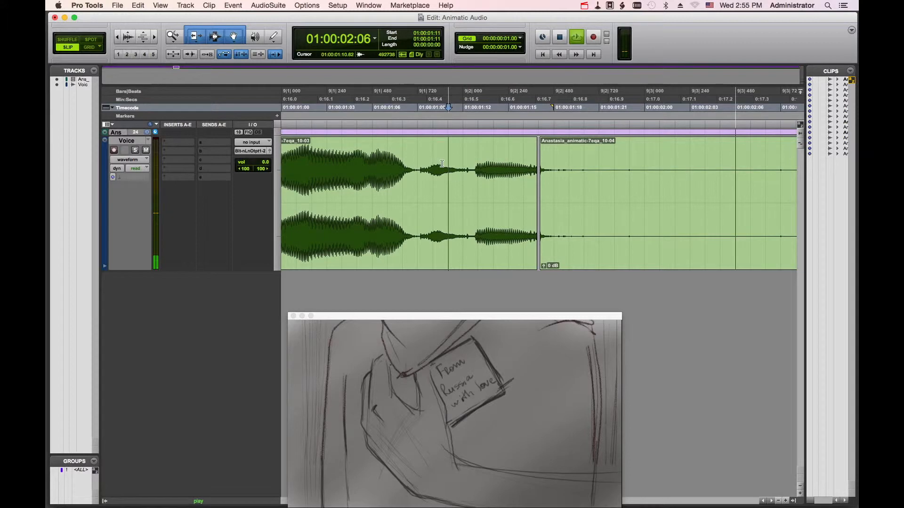
Step: Trim the start of the following clip slightly later and play the transition from 01:00:01:06
{"action": "left_click_drag", "start_coordinate": [542, 191], "coordinate": [545, 191]}
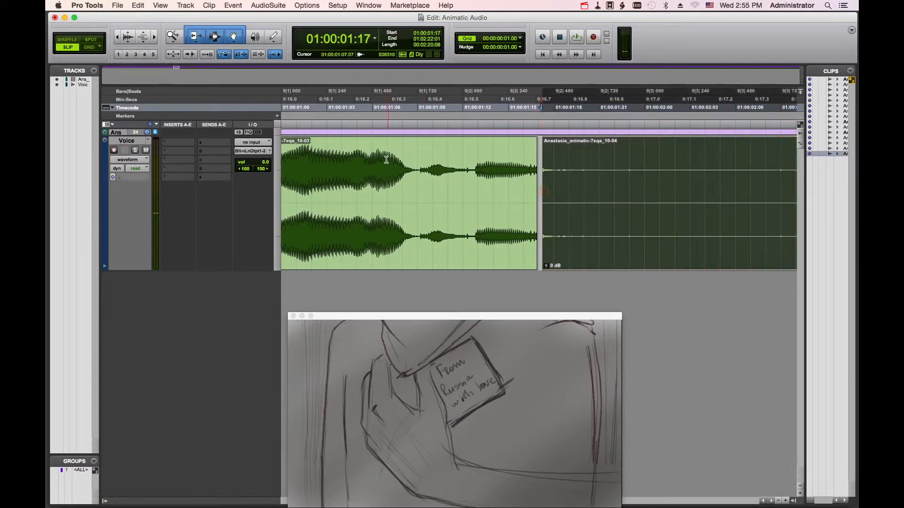
{"action": "left_click", "coordinate": [385, 160]}
{"action": "key", "text": "space"}
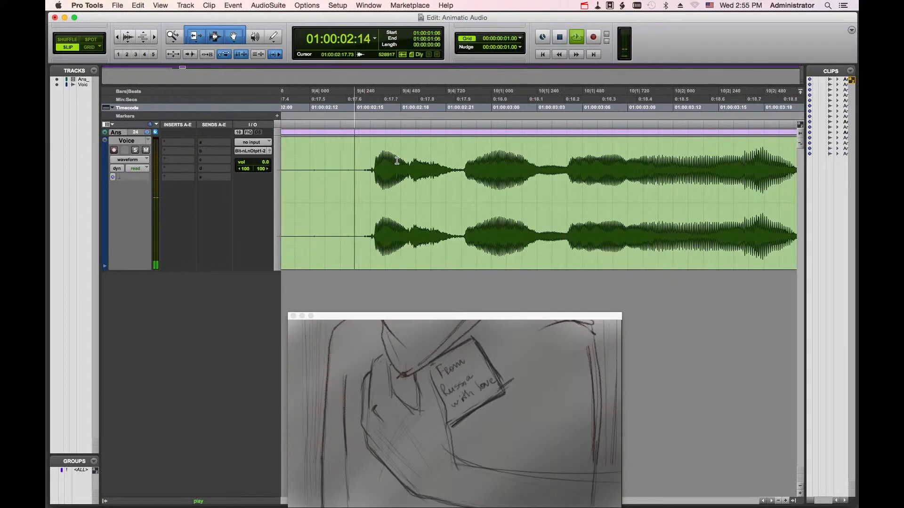
{"action": "key", "text": "space"}
Step: Trim the start of the second phrase's clip to 01:00:02:14, removing the noisy pause before it
{"action": "key", "text": "super+bracketleft"}
{"action": "key", "text": "super+bracketleft"}
{"action": "key", "text": "super+bracketleft"}
{"action": "left_click_drag", "start_coordinate": [480, 189], "coordinate": [514, 190]}
Step: Add a very short fade-out at the end of the first phrase's clip and play it from 01:00:01:15
{"action": "key", "text": "super+bracketright"}
{"action": "key", "text": "super+bracketright"}
{"action": "key", "text": "super+bracketright"}
{"action": "key", "text": "super+bracketright"}
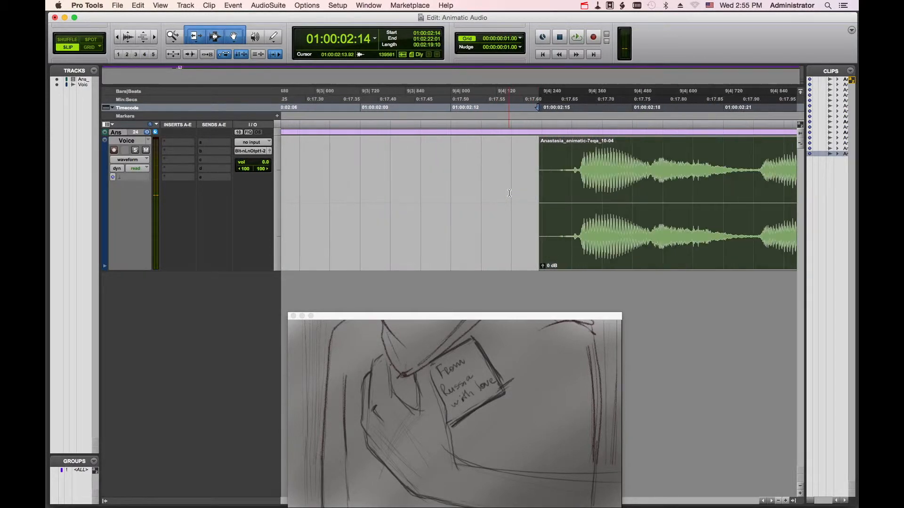
{"action": "scroll", "coordinate": [452, 221], "scroll_direction": "left", "scroll_amount": 5}
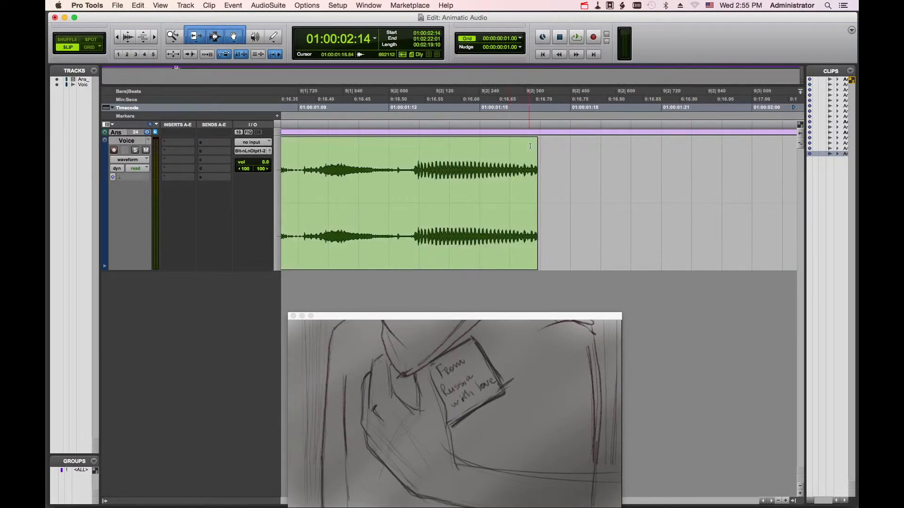
{"action": "left_click_drag", "start_coordinate": [534, 142], "coordinate": [532, 141]}
{"action": "left_click", "coordinate": [485, 157]}
{"action": "key", "text": "space"}
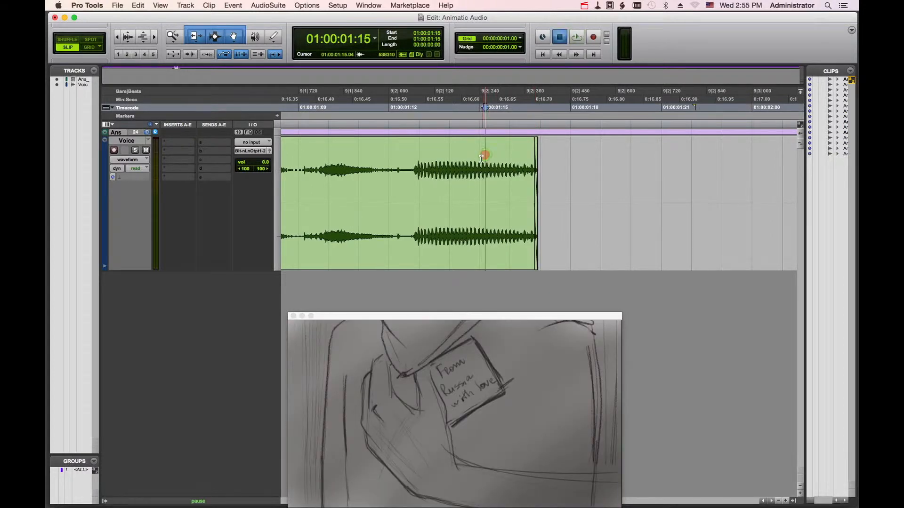
{"action": "key", "text": "space"}
Step: Trim the start of the second phrase's clip further, right up to the speech onset at about 01:00:02:16
{"action": "key", "text": "super+bracketleft"}
{"action": "key", "text": "super+bracketleft"}
{"action": "key", "text": "super+bracketleft"}
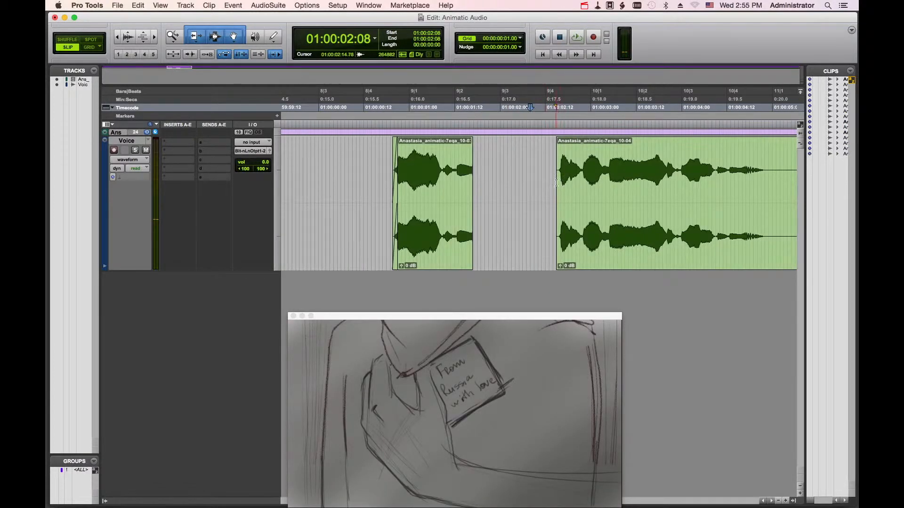
{"action": "left_click", "coordinate": [560, 182]}
{"action": "key", "text": "super+bracketright"}
{"action": "key", "text": "super+bracketright"}
{"action": "key", "text": "super+bracketright"}
{"action": "key", "text": "super+bracketright"}
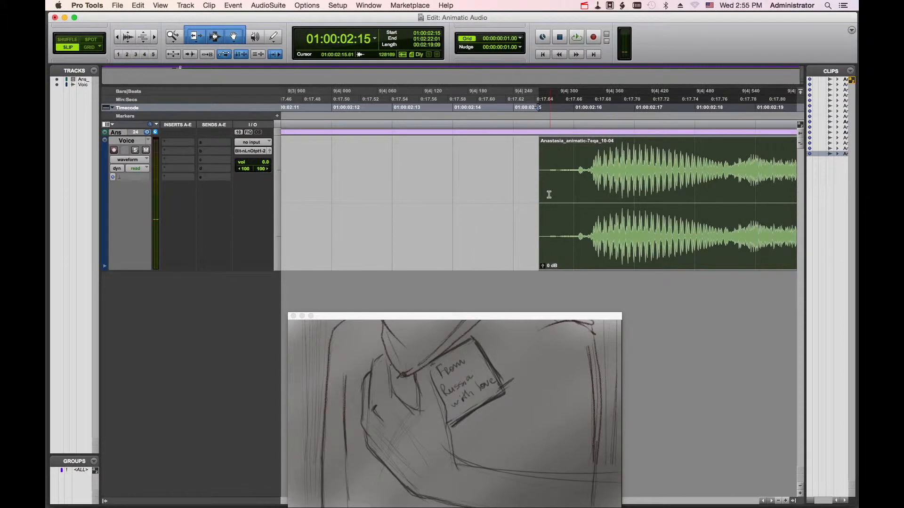
{"action": "left_click_drag", "start_coordinate": [541, 191], "coordinate": [577, 183]}
Step: Add a short fade-in at the start of the second phrase's clip and play it from 01:00:02:12
{"action": "left_click_drag", "start_coordinate": [578, 142], "coordinate": [590, 146]}
{"action": "key", "text": "super+bracketleft"}
{"action": "key", "text": "super+bracketleft"}
{"action": "key", "text": "super+bracketleft"}
{"action": "left_click", "coordinate": [517, 163]}
{"action": "key", "text": "space"}
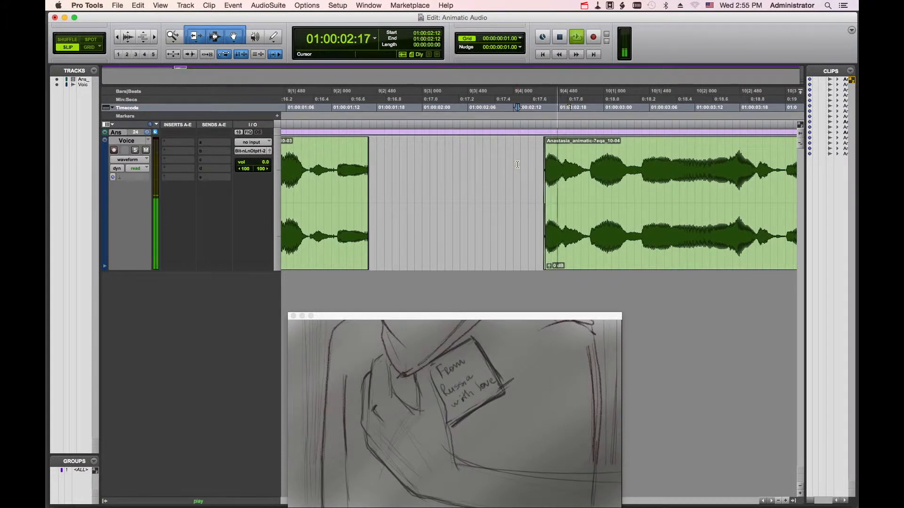
Step: Play the second phrase from 01:00:03:17 and again from 01:00:04:04 to check how its ending sounds
{"action": "key", "text": "space"}
{"action": "key", "text": "super+bracketleft"}
{"action": "key", "text": "super+bracketleft"}
{"action": "left_click", "coordinate": [588, 166]}
{"action": "key", "text": "space"}
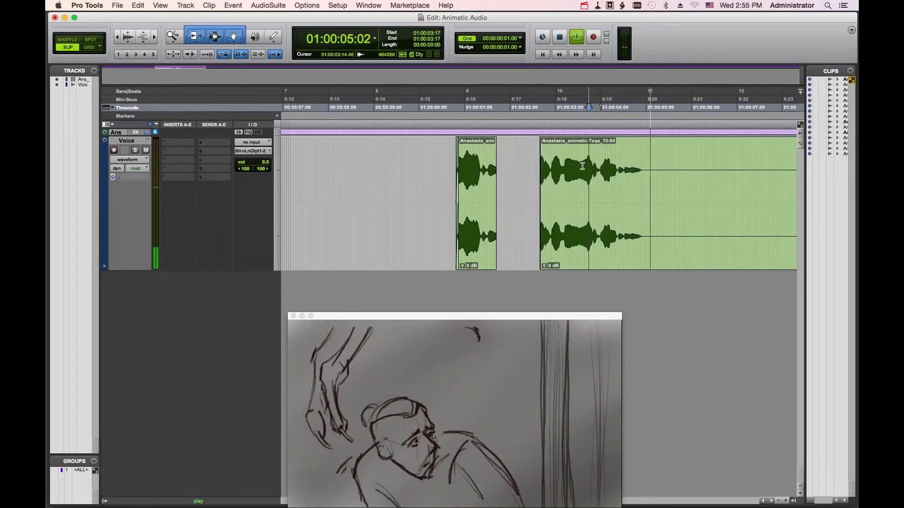
{"action": "key", "text": "space"}
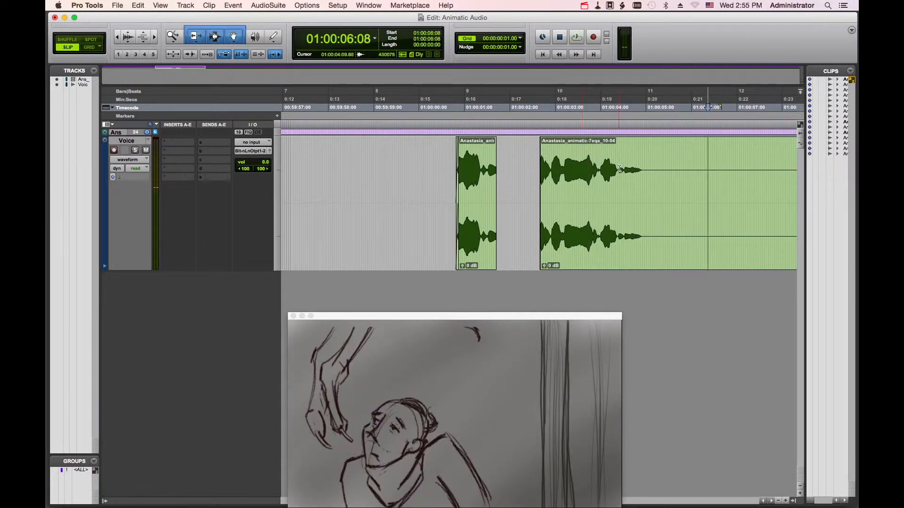
{"action": "left_click", "coordinate": [607, 167]}
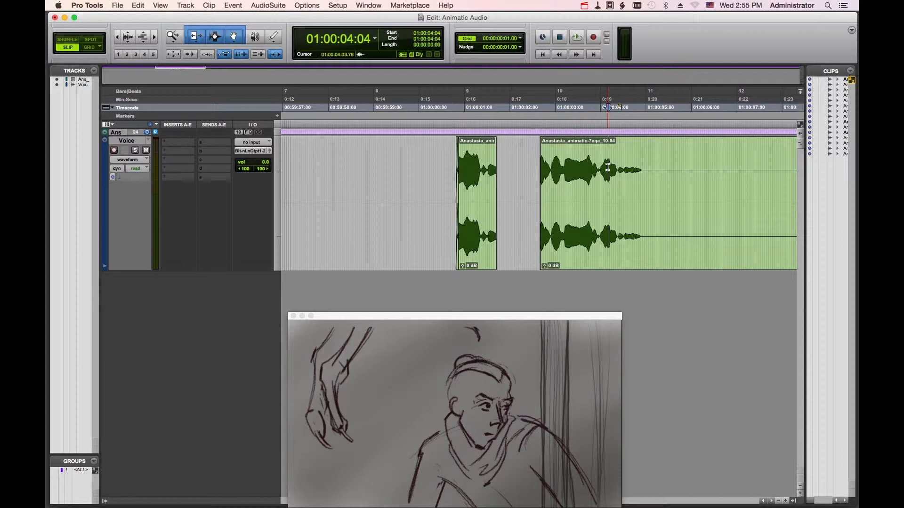
{"action": "key", "text": "space"}
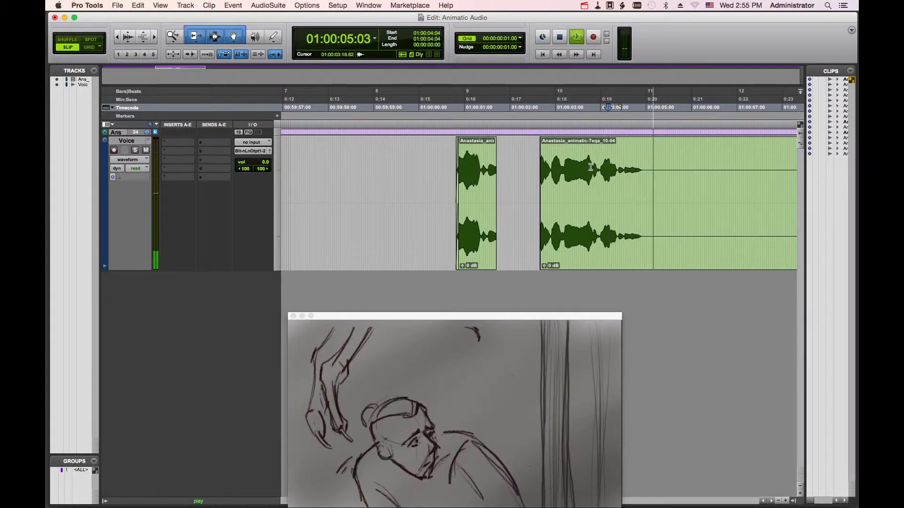
{"action": "key", "text": "space"}
Step: Delete the noise after the second phrase, from 01:00:04:22 to 01:00:05:15
{"action": "left_click", "coordinate": [674, 170]}
{"action": "key", "text": "super+]"}
{"action": "key", "text": "super+]"}
{"action": "key", "text": "super+alt+]"}
{"action": "key", "text": "super+alt+]"}
{"action": "key", "text": "super+alt+]"}
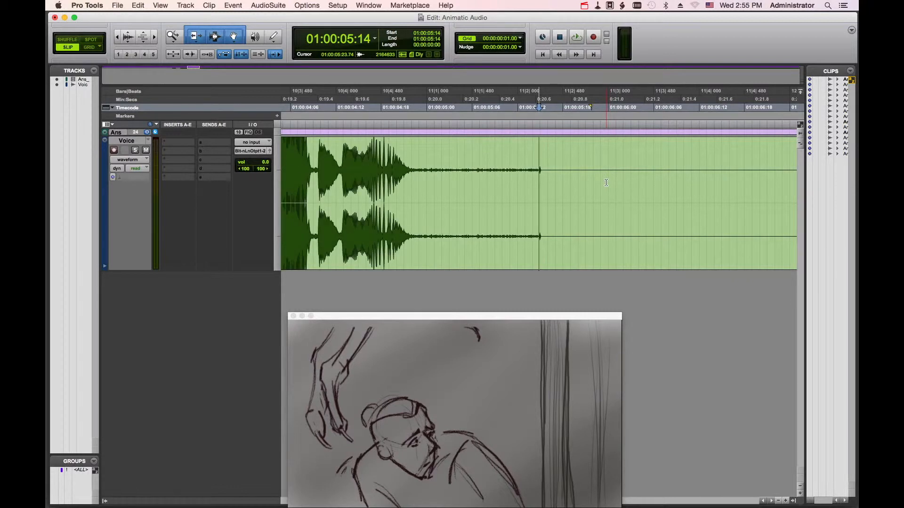
{"action": "key", "text": "space"}
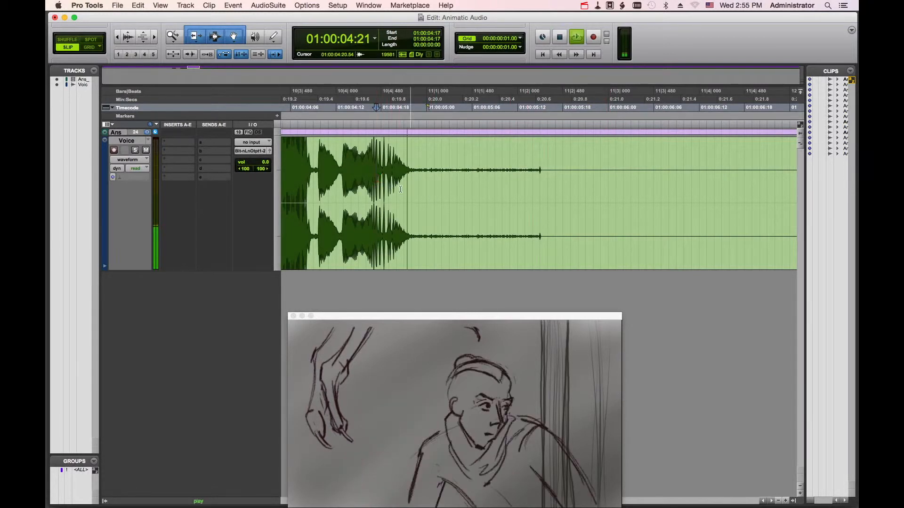
{"action": "key", "text": "space"}
{"action": "left_click_drag", "start_coordinate": [548, 178], "coordinate": [685, 177]}
{"action": "left_click_drag", "start_coordinate": [521, 181], "coordinate": [431, 178]}
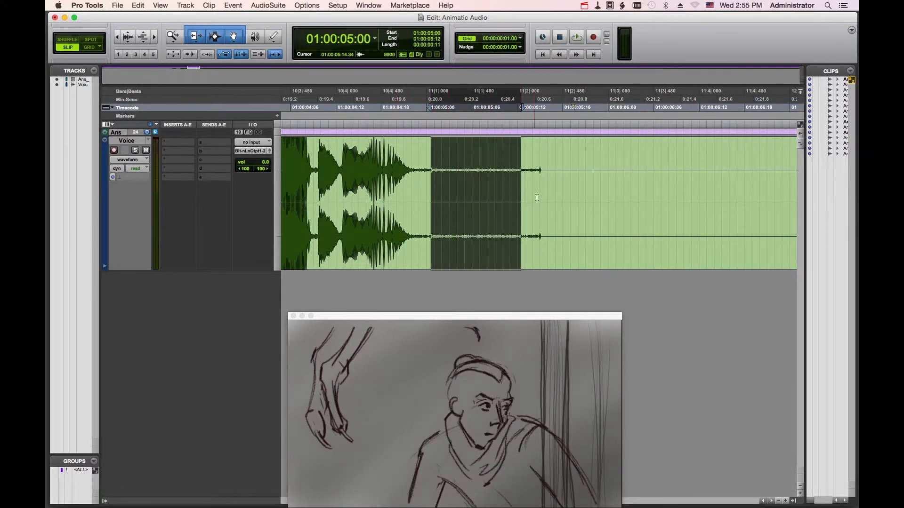
{"action": "left_click_drag", "start_coordinate": [542, 179], "coordinate": [416, 190]}
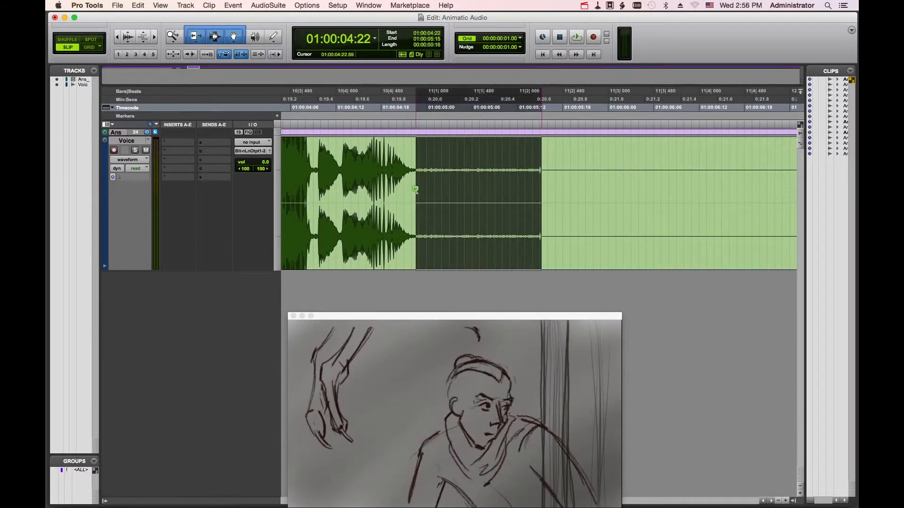
{"action": "key", "text": "Delete"}
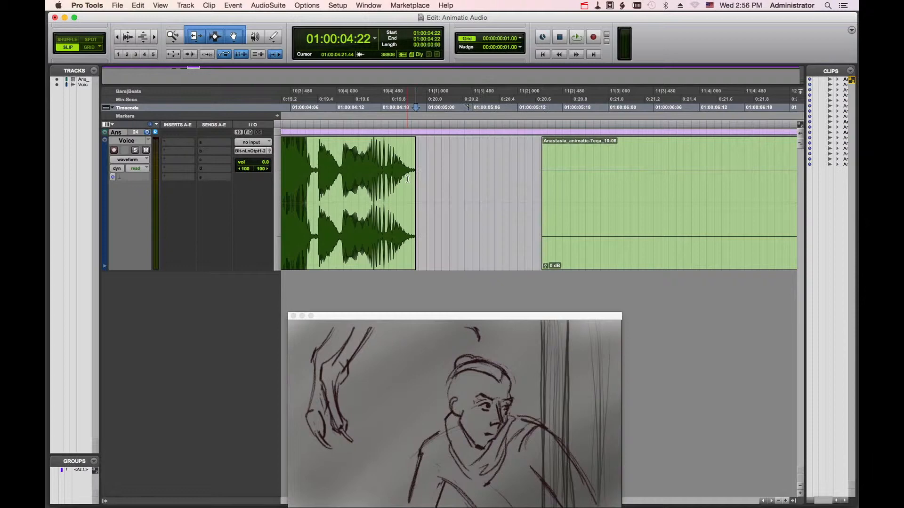
Step: Add a short fade-out from 01:00:04:20 to the end of the second phrase's clip and play it from 01:00:03:08
{"action": "left_click_drag", "start_coordinate": [414, 142], "coordinate": [403, 143]}
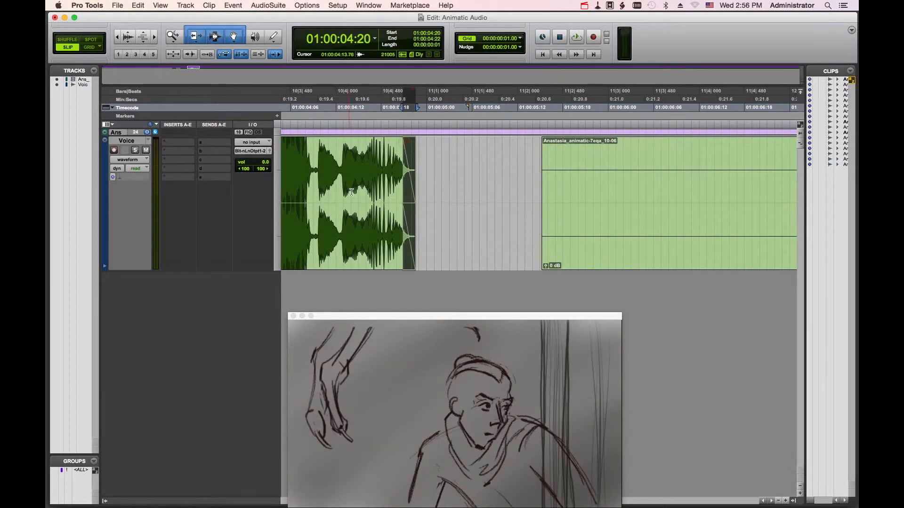
{"action": "key", "text": "super+bracketleft"}
{"action": "key", "text": "super+bracketleft"}
{"action": "left_click", "coordinate": [437, 179]}
{"action": "key", "text": "space"}
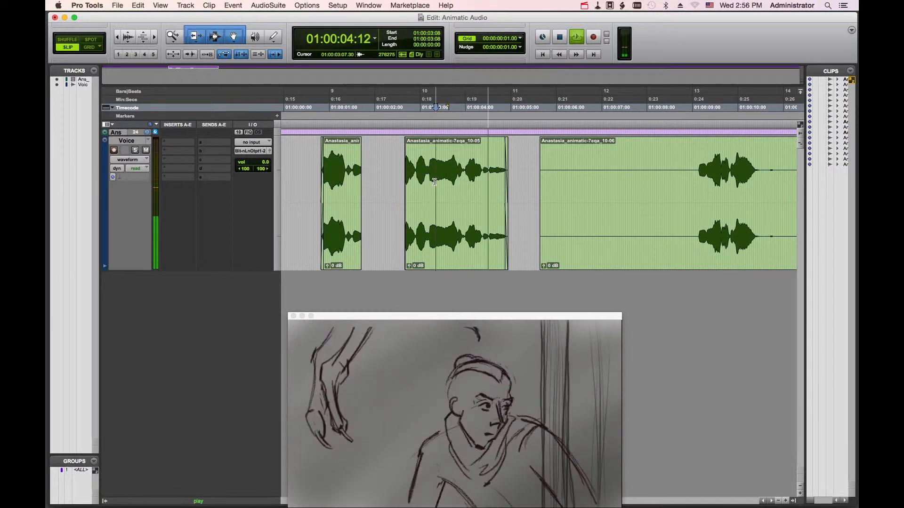
Step: Trim the third phrase's clip to start at 01:00:09:01, add a short fade-in and play it from 01:00:08:14
{"action": "left_click_drag", "start_coordinate": [543, 190], "coordinate": [695, 186]}
{"action": "key", "text": "space"}
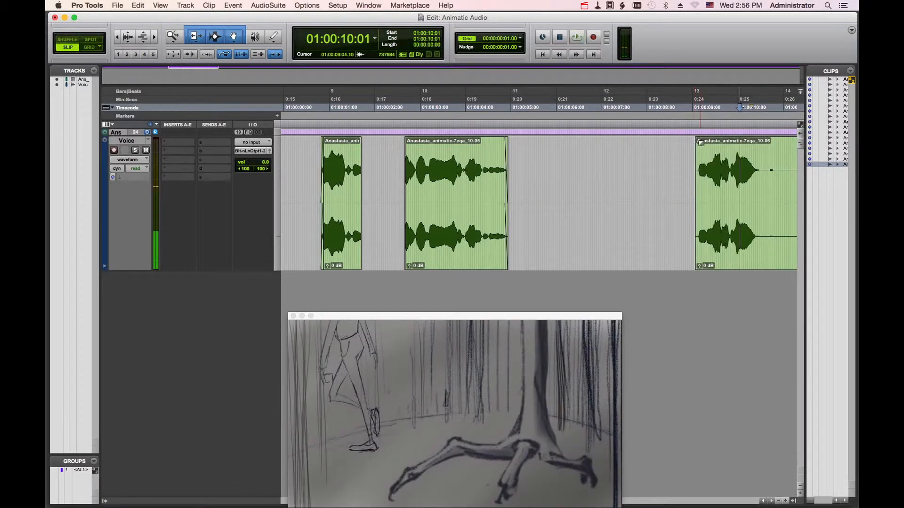
{"action": "left_click", "coordinate": [676, 152]}
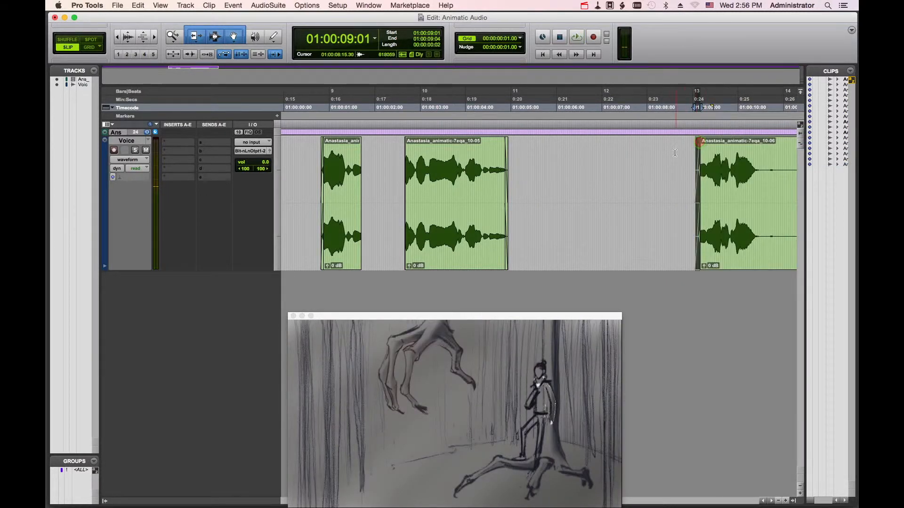
{"action": "key", "text": "space"}
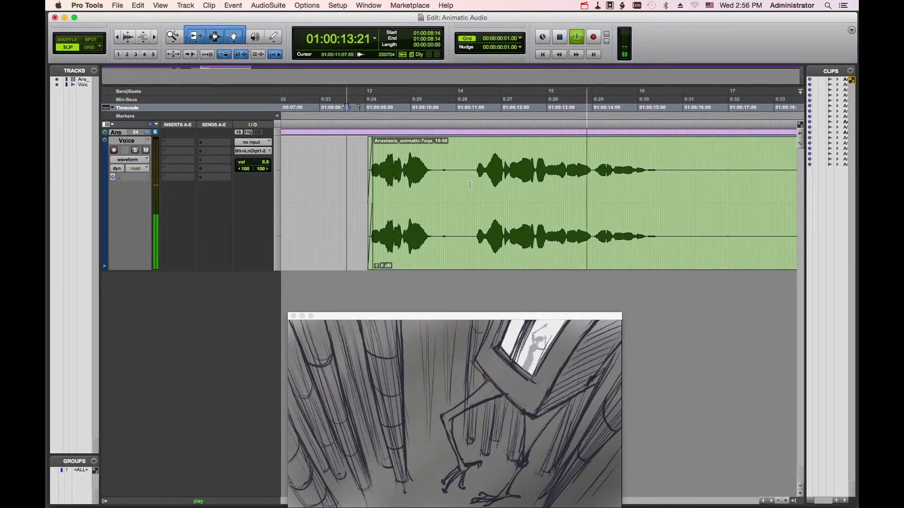
{"action": "key", "text": "space"}
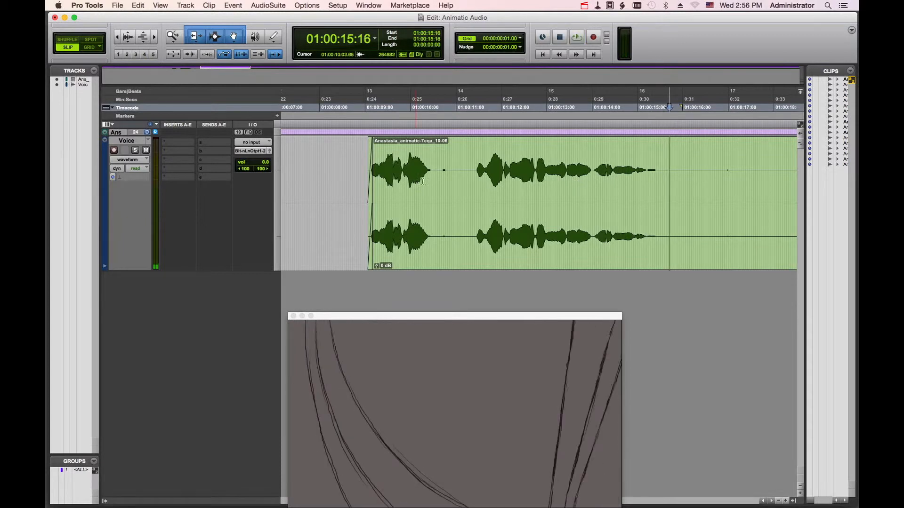
Step: Delete the pause from 01:00:10:11 to 01:00:11:09, add short fades on both sides of the gap and play from 01:00:10:00
{"action": "left_click_drag", "start_coordinate": [434, 175], "coordinate": [474, 173]}
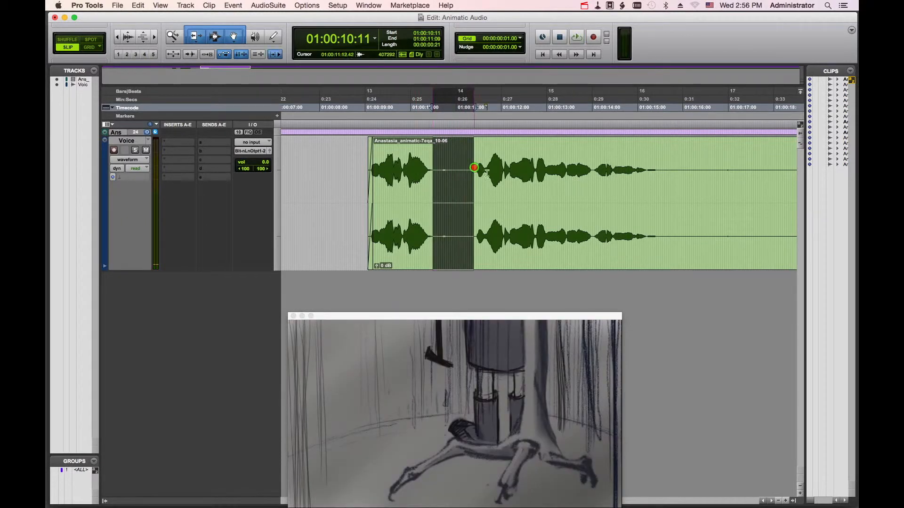
{"action": "key", "text": "Delete"}
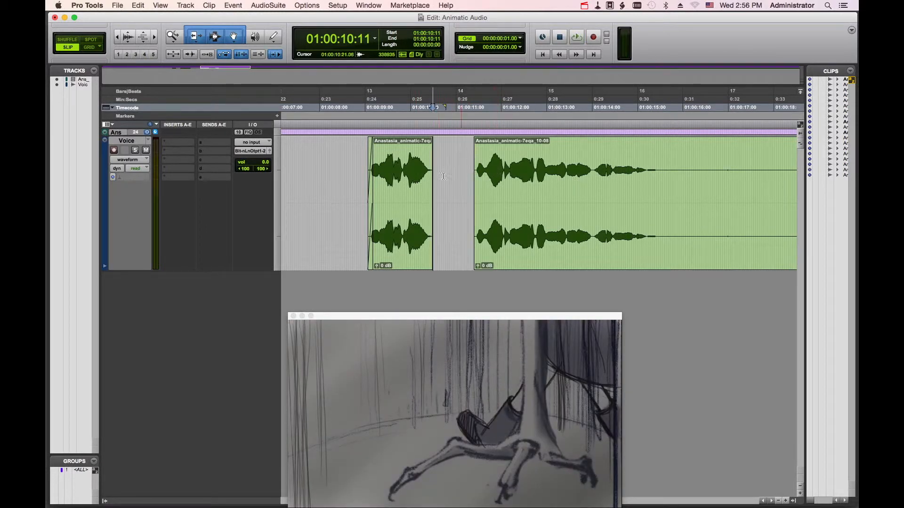
{"action": "left_click_drag", "start_coordinate": [428, 142], "coordinate": [430, 140]}
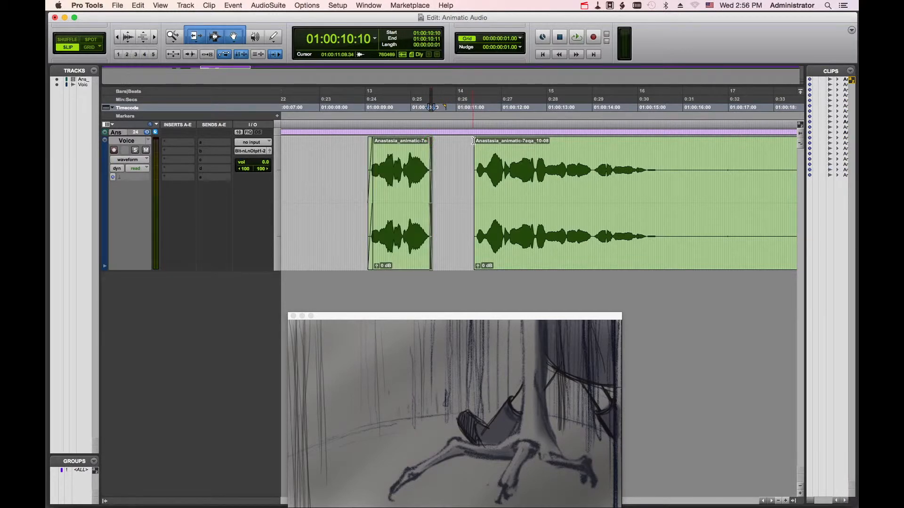
{"action": "left_click", "coordinate": [475, 141]}
{"action": "left_click", "coordinate": [415, 156]}
{"action": "key", "text": "space"}
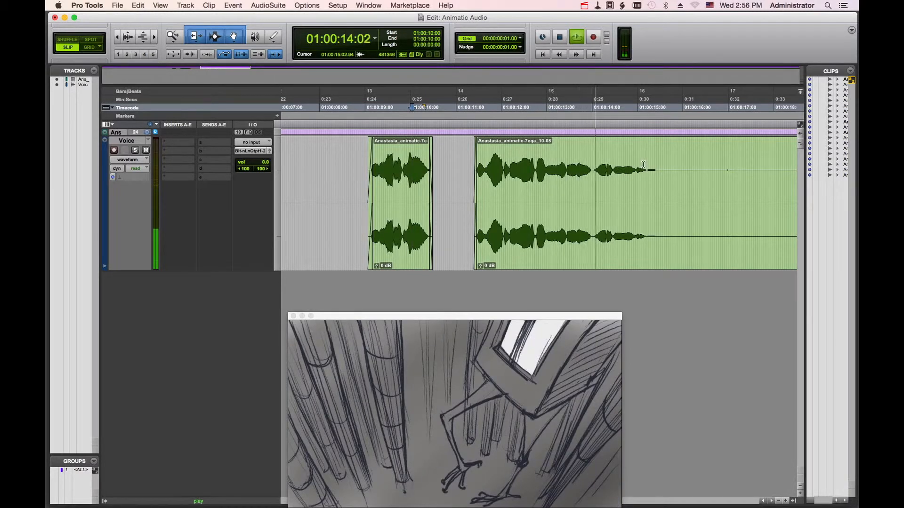
{"action": "key", "text": "space"}
Step: Cut out the noise after the fourth phrase from 01:00:15:11, add a short fade-out and play from 01:00:14:17
{"action": "left_click_drag", "start_coordinate": [681, 165], "coordinate": [764, 166]}
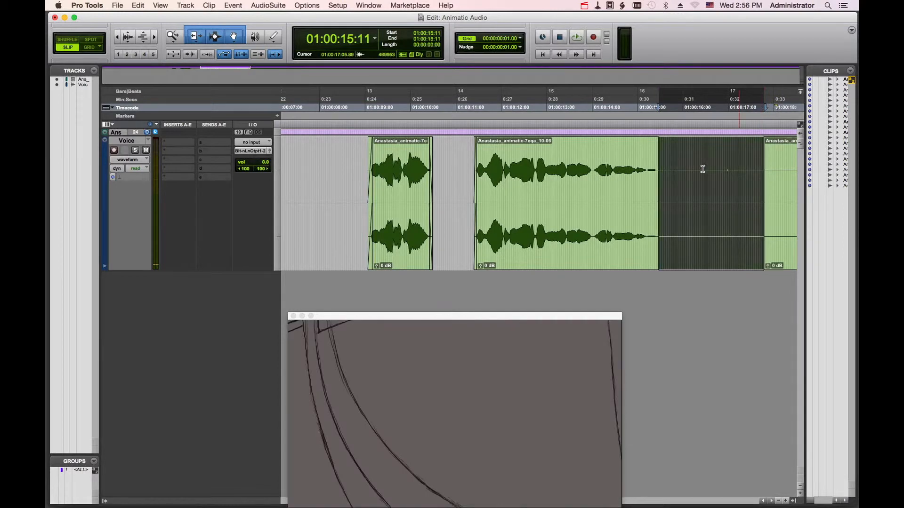
{"action": "key", "text": "Delete"}
{"action": "left_click_drag", "start_coordinate": [658, 140], "coordinate": [654, 142]}
{"action": "key", "text": "space"}
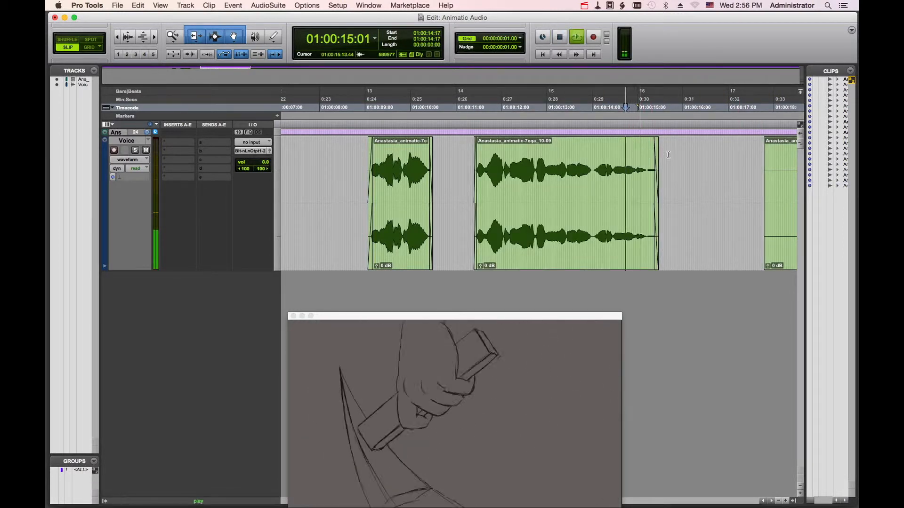
{"action": "key", "text": "space"}
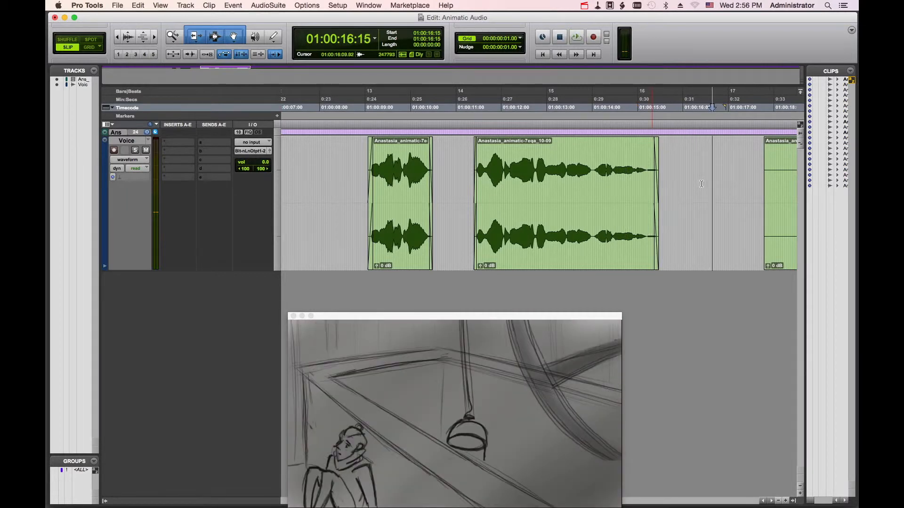
Step: Trim the fifth phrase's clip to start just before the speech at about 01:00:22:10, add a fade-in and play from 01:00:22:05
{"action": "key", "text": "super+bracketleft"}
{"action": "key", "text": "super+bracketleft"}
{"action": "key", "text": "super+bracketright"}
{"action": "left_click_drag", "start_coordinate": [567, 188], "coordinate": [671, 141]}
{"action": "key", "text": "super+bracketright"}
{"action": "key", "text": "super+bracketright"}
{"action": "left_click_drag", "start_coordinate": [544, 144], "coordinate": [552, 143]}
{"action": "left_click", "coordinate": [517, 163]}
{"action": "key", "text": "space"}
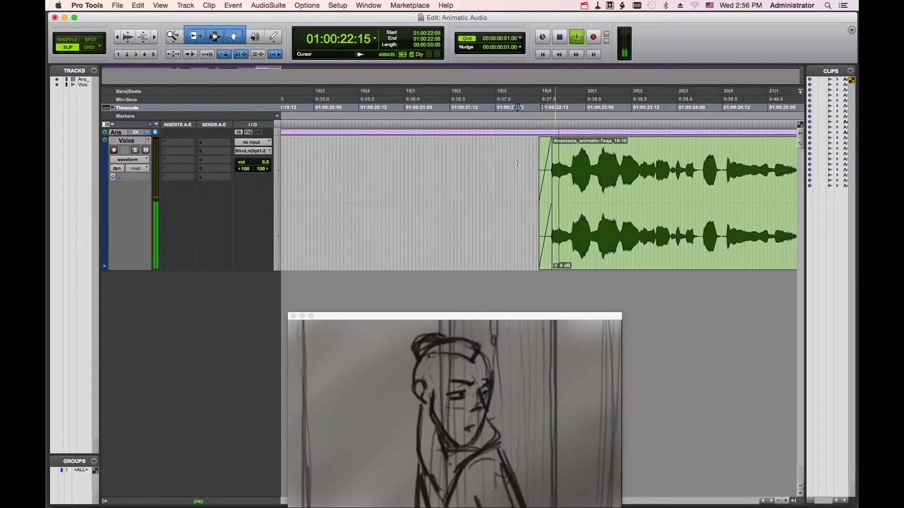
Step: Delete the pause after the fifth phrase from 01:00:25:17 to 01:00:28:11 and add short fades on both sides of the gap
{"action": "key", "text": "super+bracketleft"}
{"action": "key", "text": "super+bracketleft"}
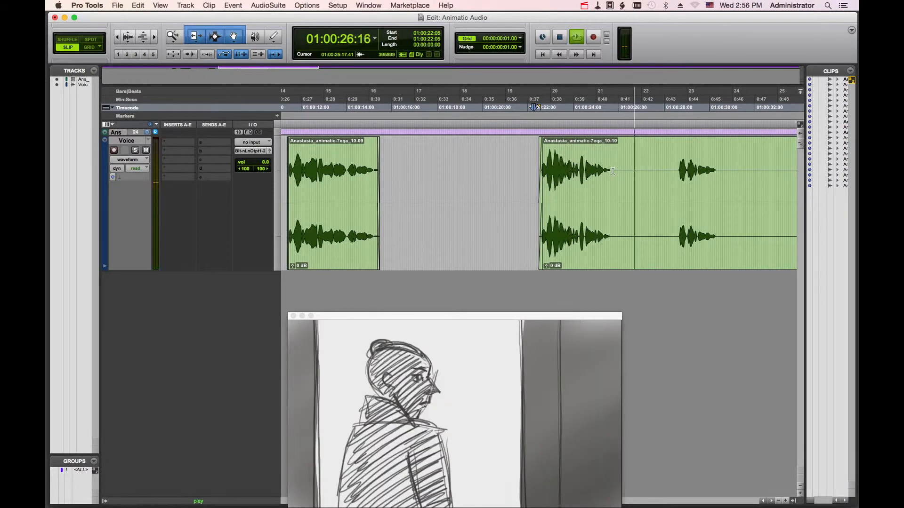
{"action": "left_click_drag", "start_coordinate": [613, 171], "coordinate": [675, 155]}
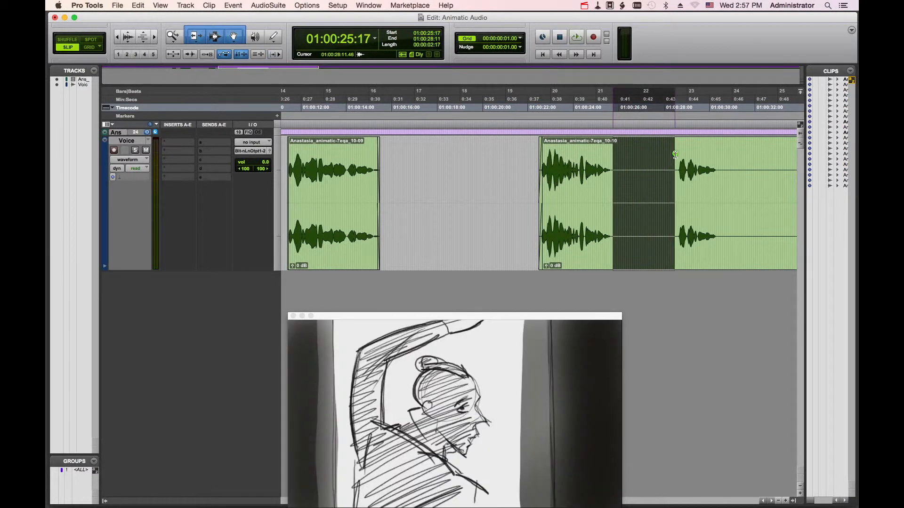
{"action": "key", "text": "Delete"}
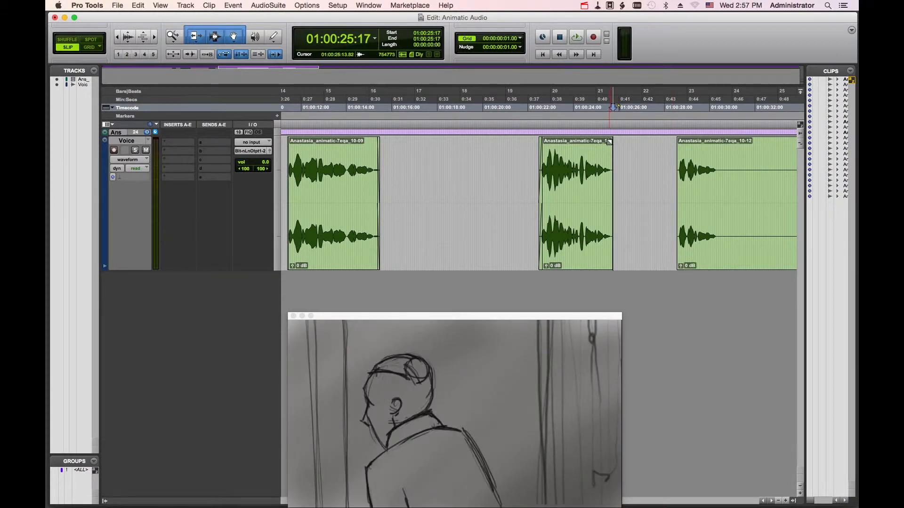
{"action": "left_click", "coordinate": [610, 141]}
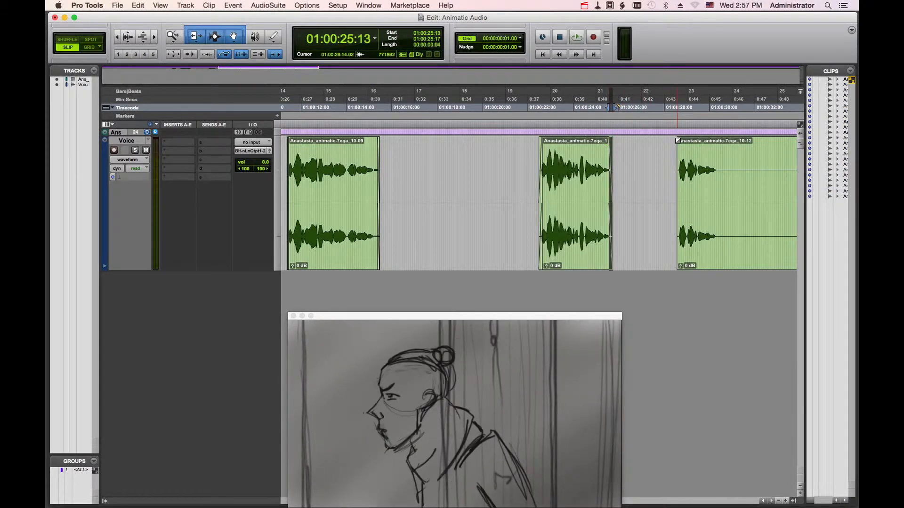
{"action": "left_click", "coordinate": [678, 141]}
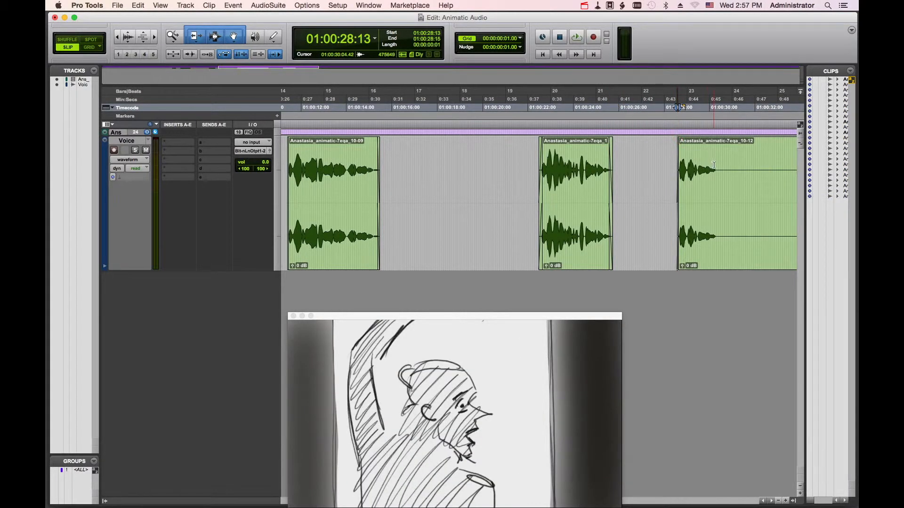
Step: Split the clip at 01:00:30:10, trim the remainder to start at 01:00:32:05, fade out the sixth phrase and play from 01:00:28:10
{"action": "left_click", "coordinate": [720, 164]}
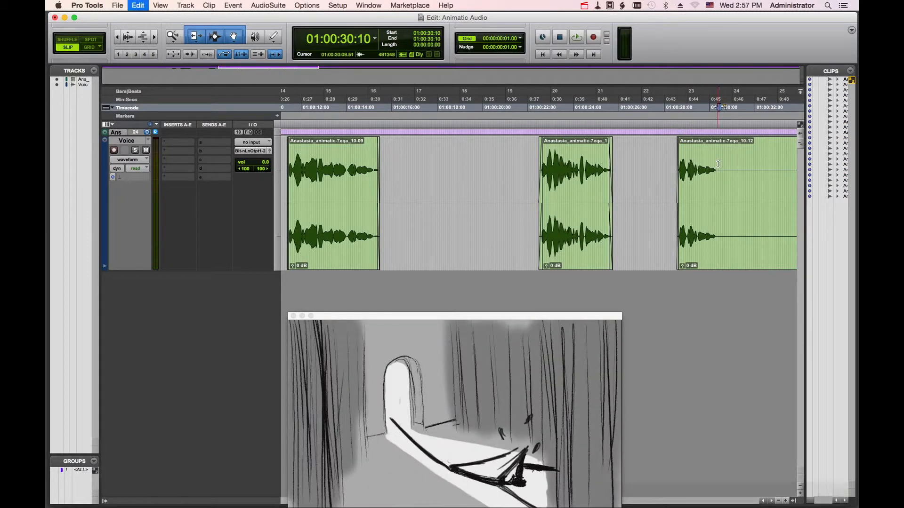
{"action": "key", "text": "super+e"}
{"action": "left_click_drag", "start_coordinate": [725, 190], "coordinate": [759, 177]}
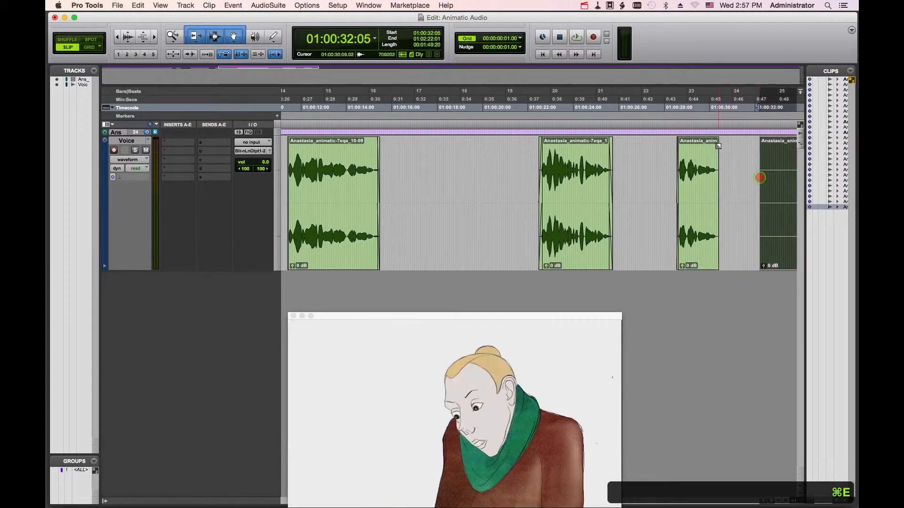
{"action": "left_click", "coordinate": [716, 144]}
{"action": "left_click", "coordinate": [667, 158]}
{"action": "key", "text": "space"}
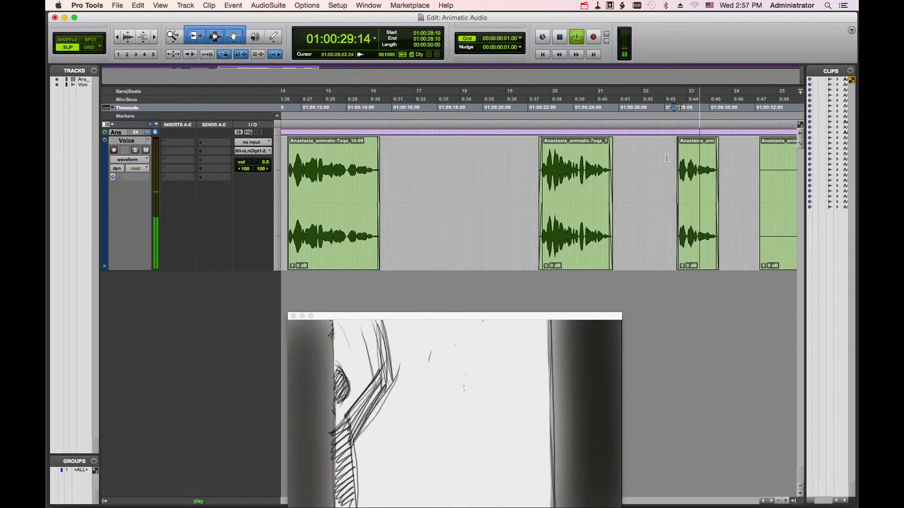
{"action": "key", "text": "space"}
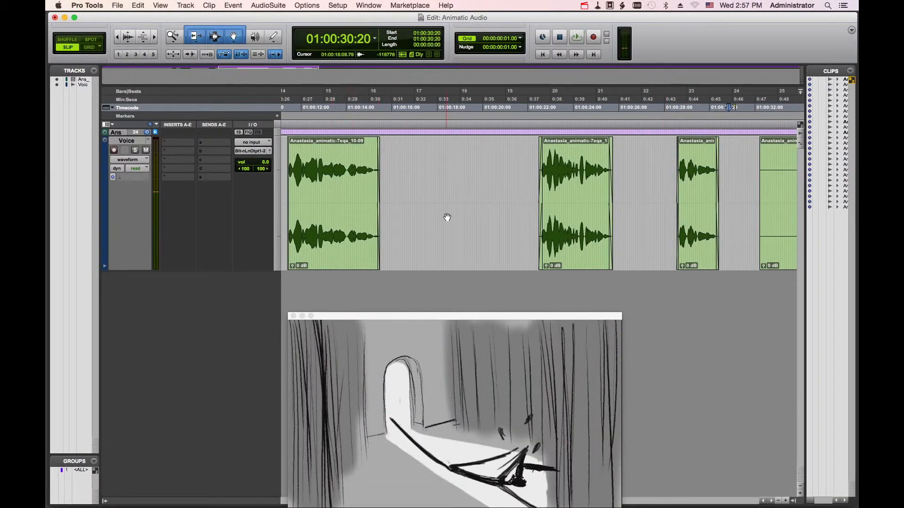
Step: Create a new stereo audio track below Voice and place a copy of the fifth phrase's clip on it at 01:00:16:12
{"action": "key", "text": "super+bracketleft"}
{"action": "key", "text": "super+bracketleft"}
{"action": "key", "text": "super+bracketleft"}
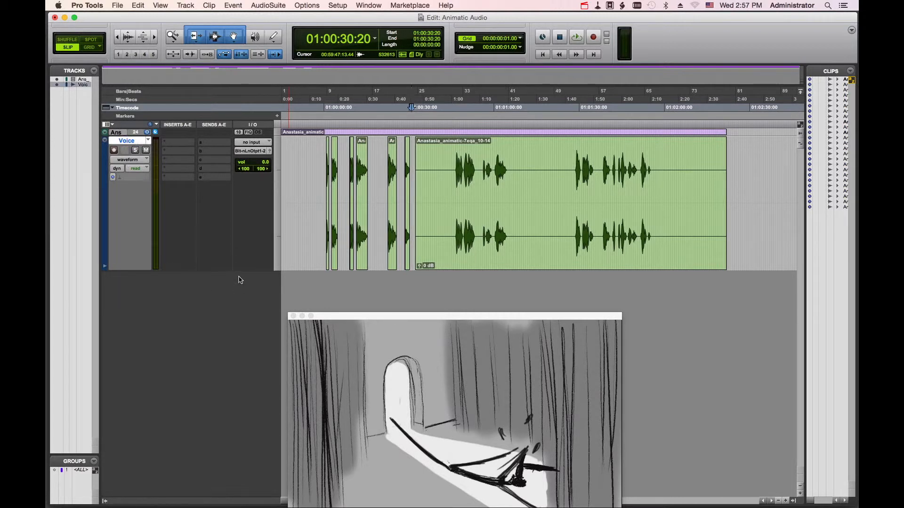
{"action": "key", "text": "super+shift+n"}
{"action": "key", "text": "Return"}
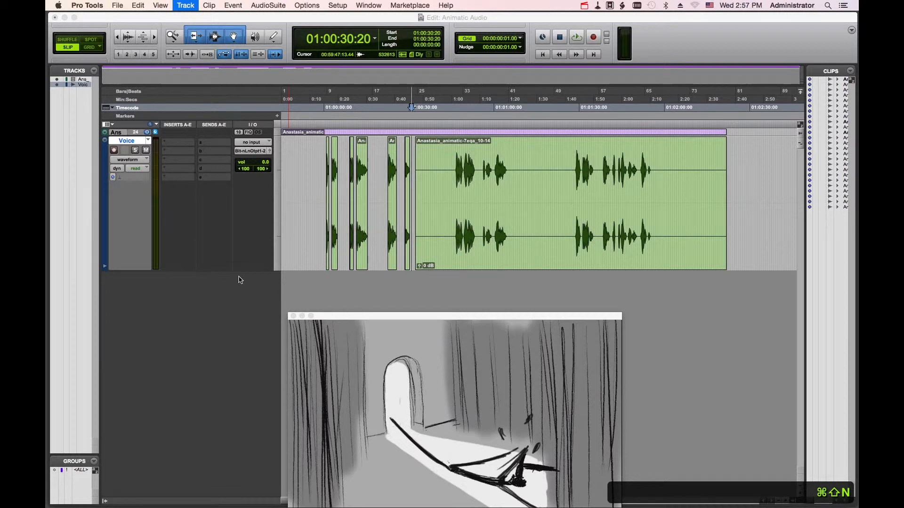
{"action": "left_click_drag", "start_coordinate": [392, 261], "coordinate": [377, 310]}
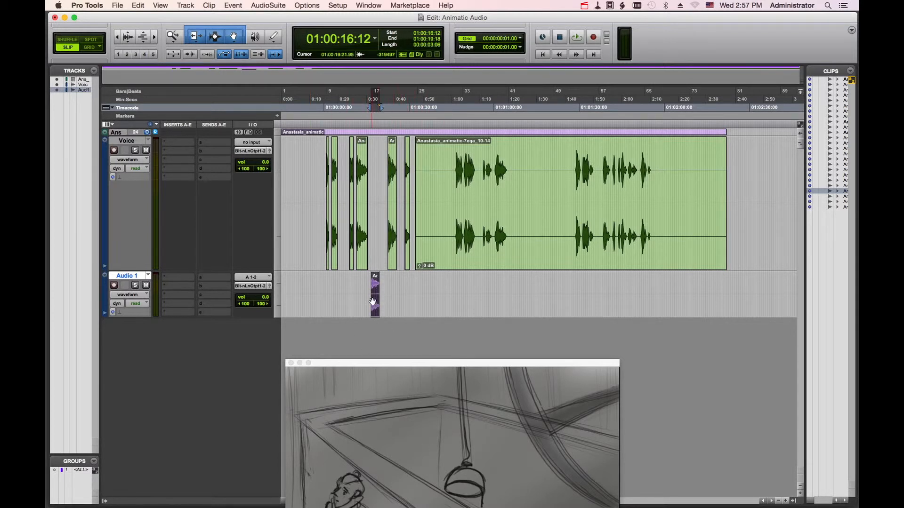
Step: Try moving the fourth phrase's clip on the Voice track to 01:00:23:08, on top of the fifth phrase's clip
{"action": "key", "text": "super+bracketright"}
{"action": "key", "text": "super+bracketright"}
{"action": "key", "text": "super+bracketright"}
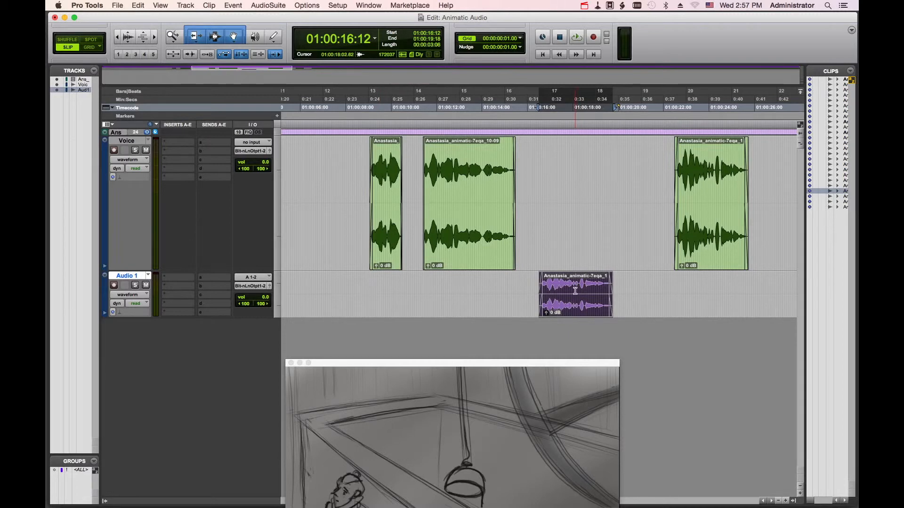
{"action": "key", "text": "super+bracketleft"}
{"action": "key", "text": "super+bracketleft"}
{"action": "key", "text": "super+bracketleft"}
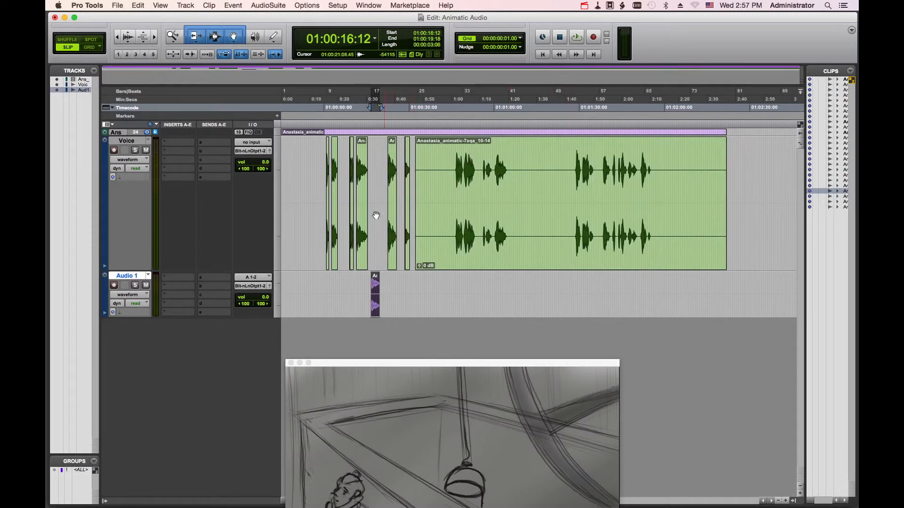
{"action": "left_click", "coordinate": [359, 237]}
{"action": "left_click_drag", "start_coordinate": [359, 238], "coordinate": [391, 238]}
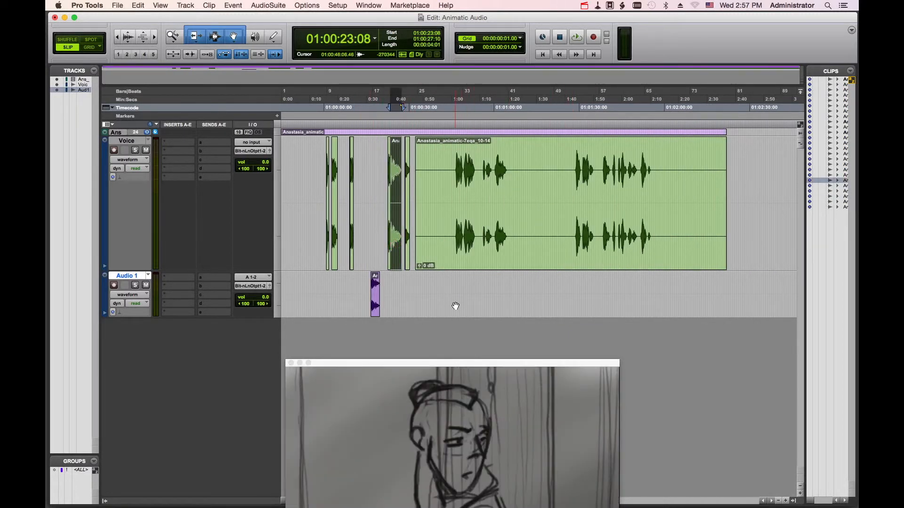
Step: Undo the recent clip moves and the copy on Audio 1, back to the fourth phrase's clip at 01:00:11:09
{"action": "key", "text": "super+z"}
{"action": "key", "text": "super+z"}
{"action": "key", "text": "super+z"}
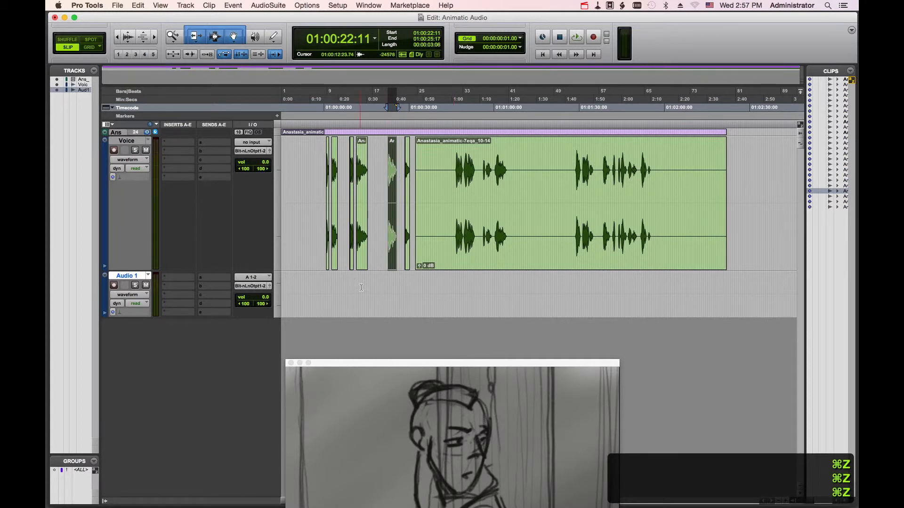
{"action": "key", "text": "super+z"}
{"action": "key", "text": "super+z"}
{"action": "key", "text": "super+z"}
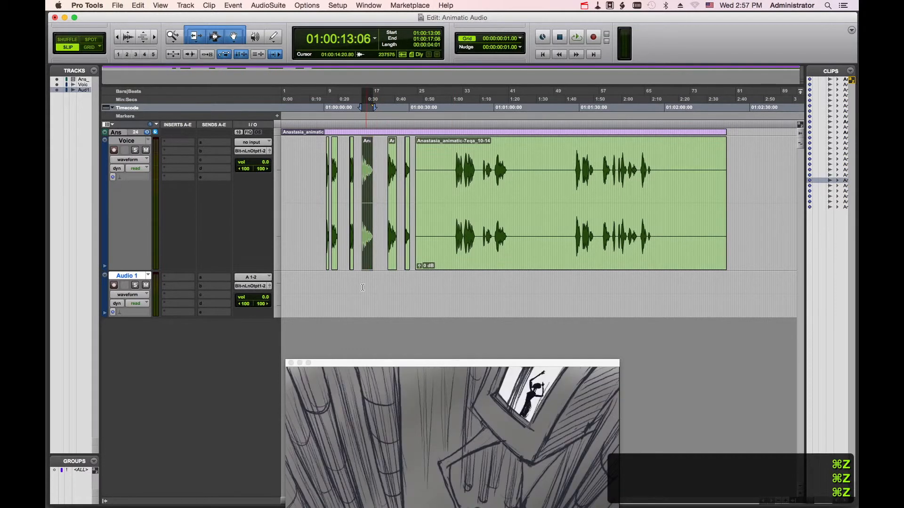
{"action": "key", "text": "super+z"}
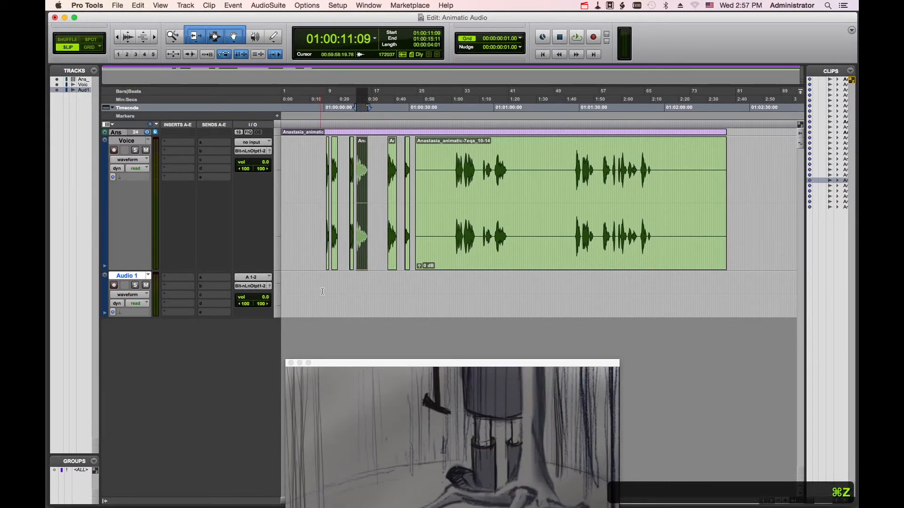
Step: Review the spacing of the first six phrase clips and place the edit cursor at 01:00:00:00 on the Voice track
{"action": "key", "text": "t"}
{"action": "key", "text": "t"}
{"action": "left_click", "coordinate": [484, 268]}
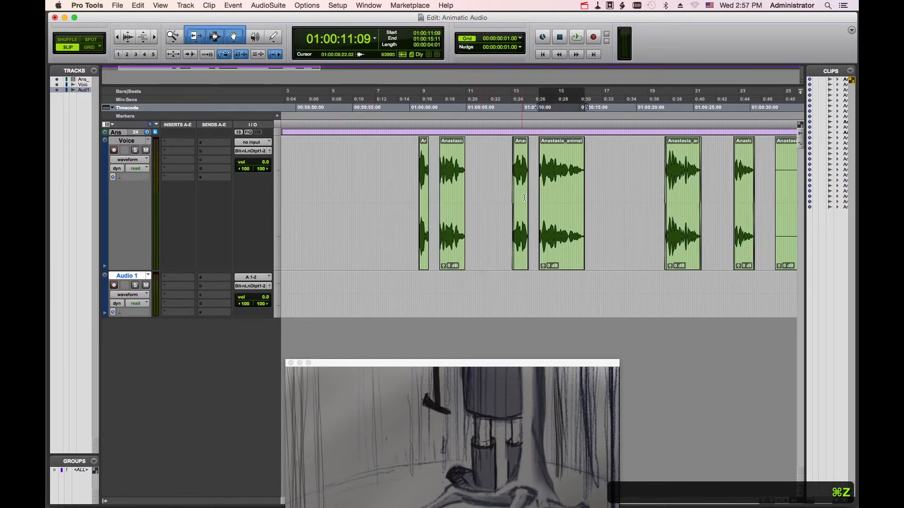
{"action": "key", "text": "r"}
{"action": "key", "text": "r"}
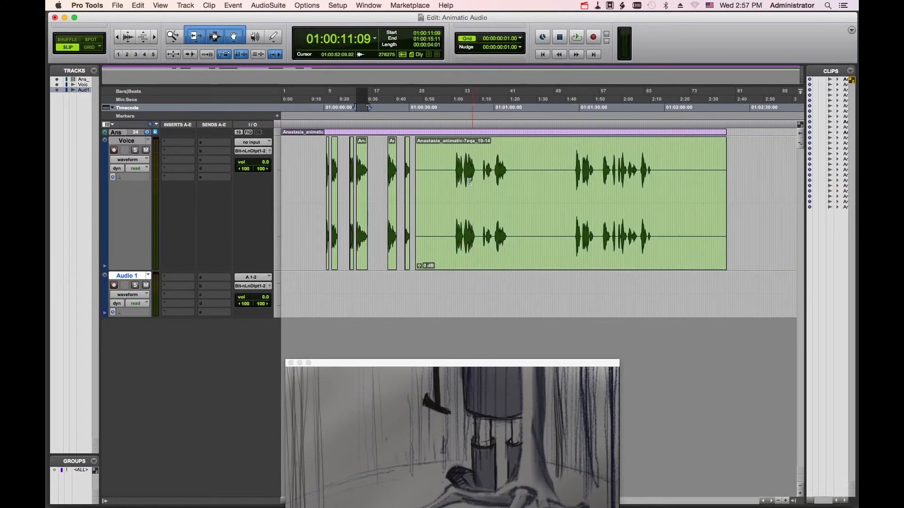
{"action": "left_click", "coordinate": [323, 164]}
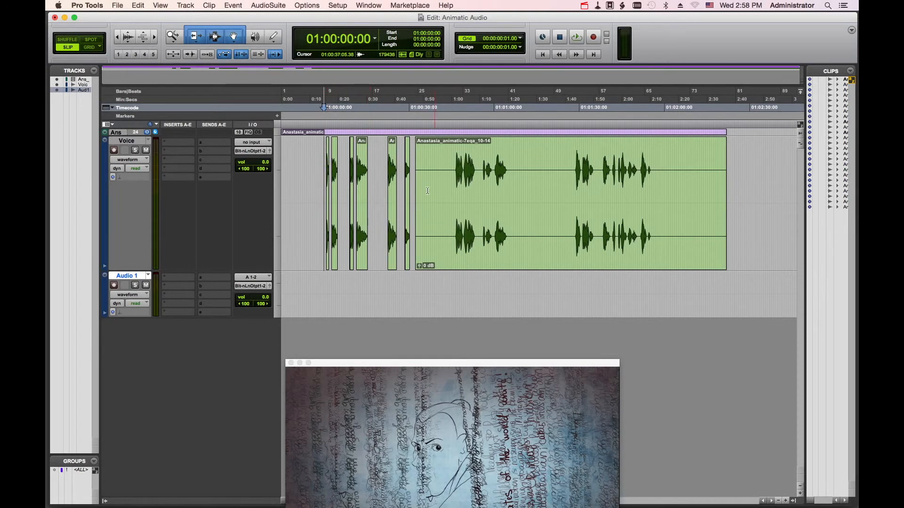
{"action": "left_click", "coordinate": [583, 7]}
{"action": "left_click", "coordinate": [607, 51]}
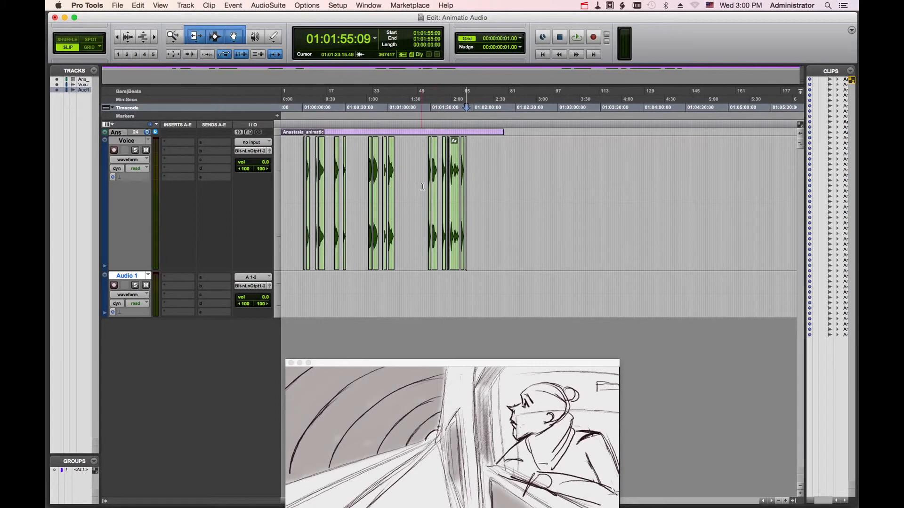
Step: Examine the separated phrase clips along the Voice track, both close up around 01:01:45:00 and across the whole timeline
{"action": "key", "text": "super+bracketright"}
{"action": "key", "text": "super+bracketright"}
{"action": "key", "text": "super+bracketright"}
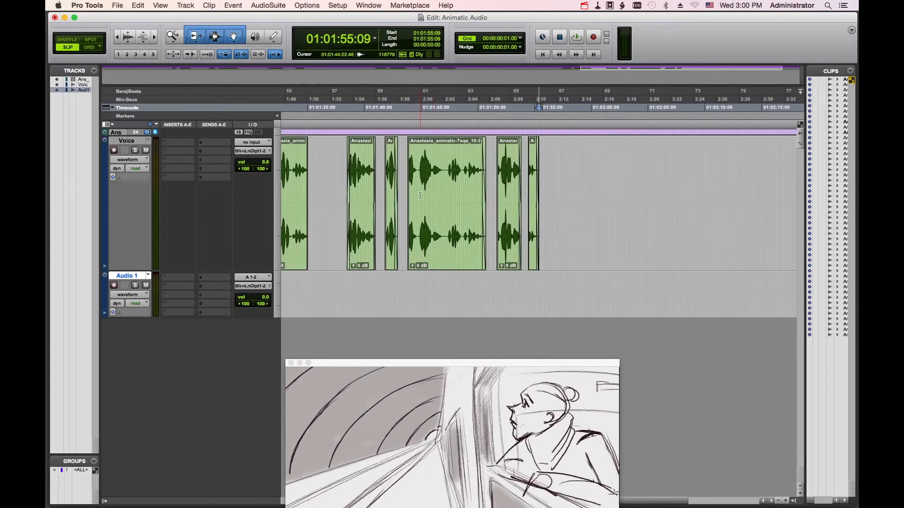
{"action": "key", "text": "super+bracketleft"}
{"action": "key", "text": "super+bracketleft"}
{"action": "key", "text": "super+bracketleft"}
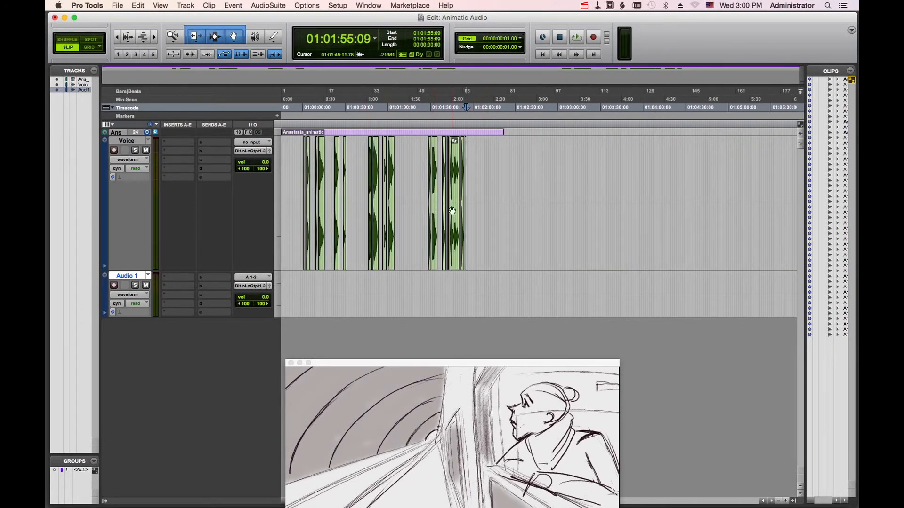
{"action": "key", "text": "super+bracketright"}
{"action": "key", "text": "super+bracketright"}
{"action": "scroll", "coordinate": [413, 208], "scroll_direction": "right", "scroll_amount": 5}
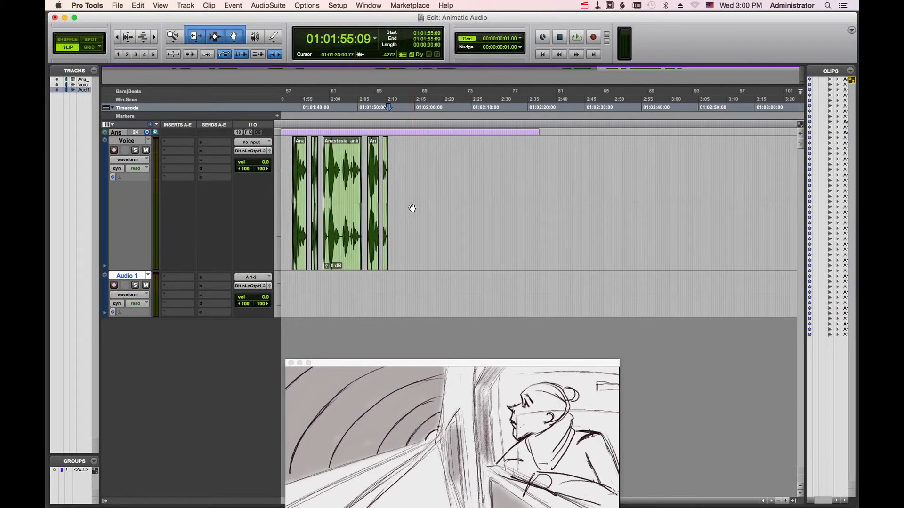
{"action": "scroll", "coordinate": [412, 208], "scroll_direction": "left", "scroll_amount": 15}
{"action": "scroll", "coordinate": [413, 208], "scroll_direction": "right", "scroll_amount": 3}
{"action": "key", "text": "super+bracketleft"}
{"action": "key", "text": "super+bracketleft"}
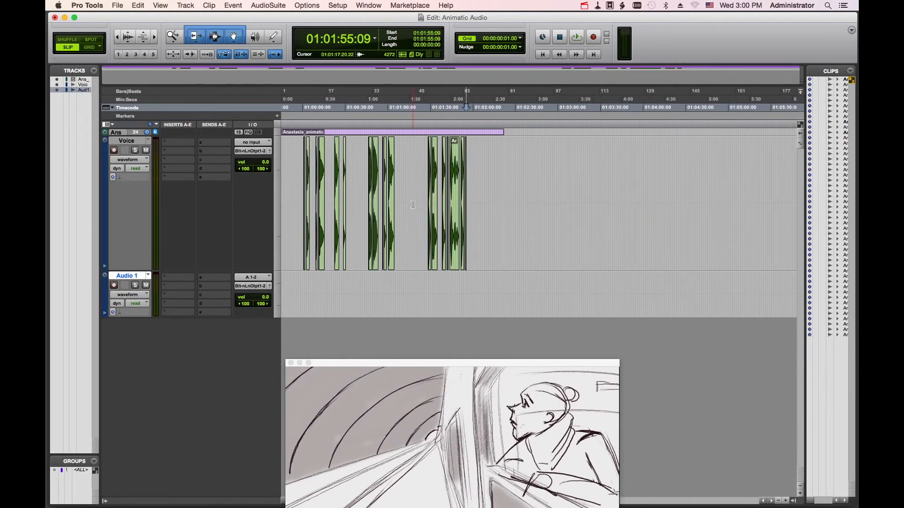
Step: Reduce the height of the Voice track to match the Audio 1 track
{"action": "left_click_drag", "start_coordinate": [191, 268], "coordinate": [191, 182]}
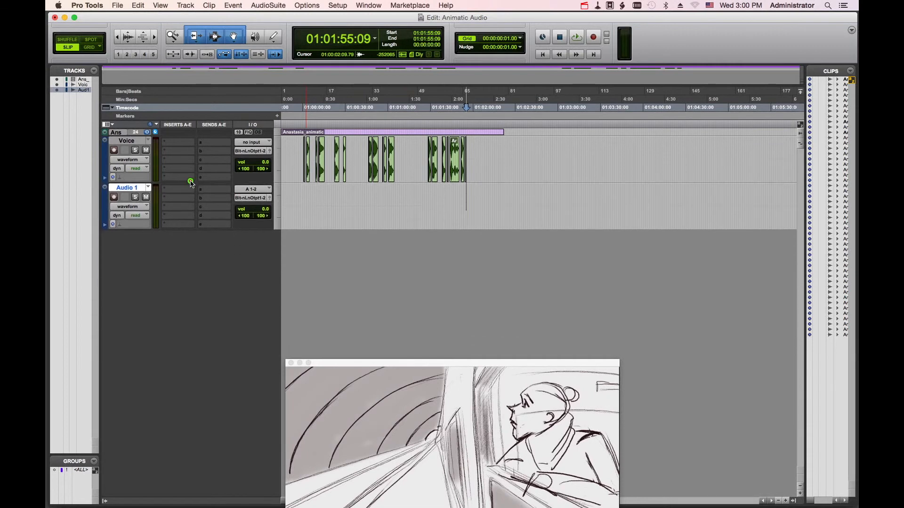